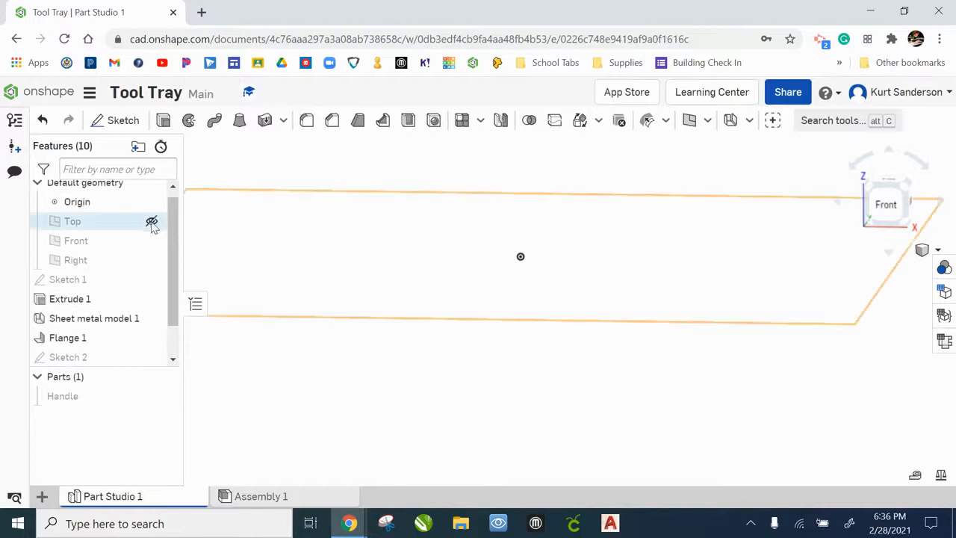
Show the Top, Front and Right default planes in the part studio
click(152, 221)
click(152, 240)
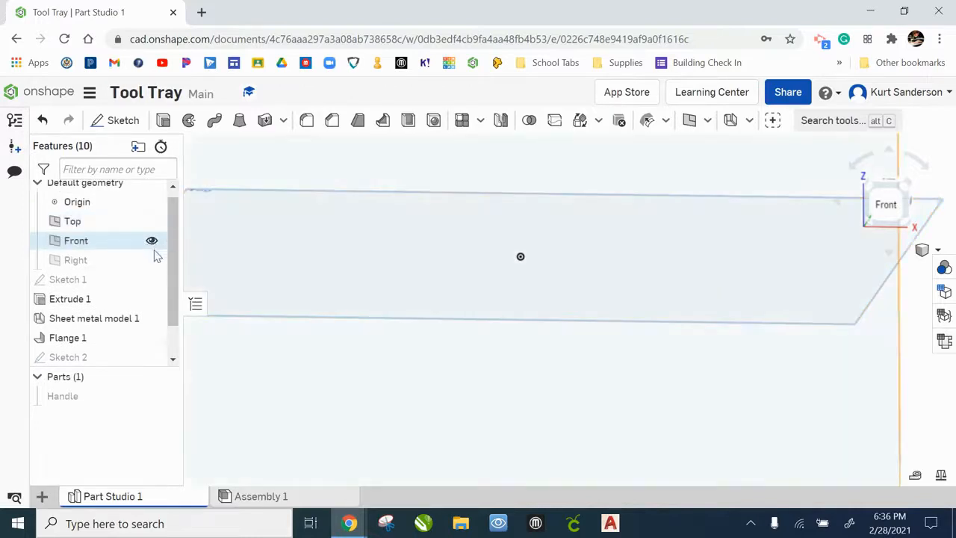
click(152, 260)
scroll(512, 304, down, 3)
scroll(514, 286, down, 2)
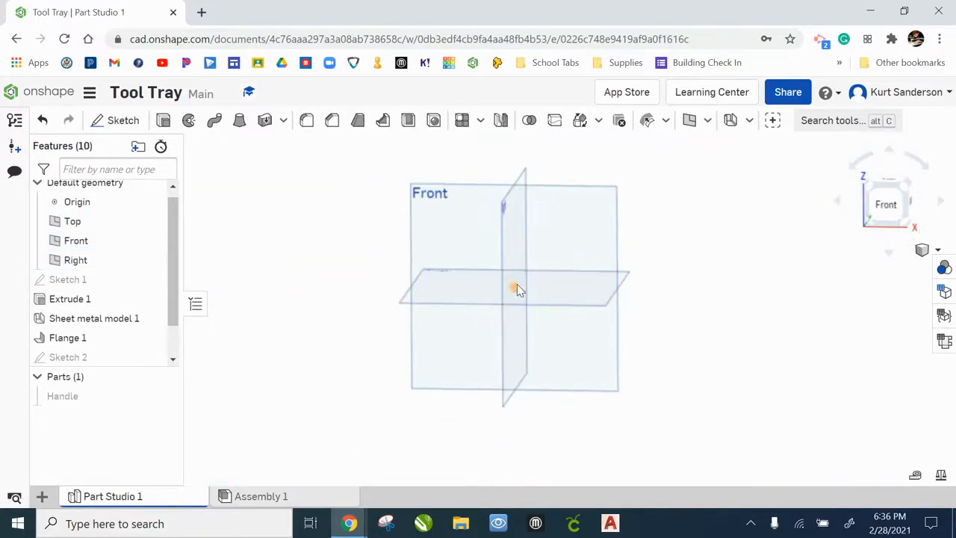
right_drag(709, 261, 703, 274)
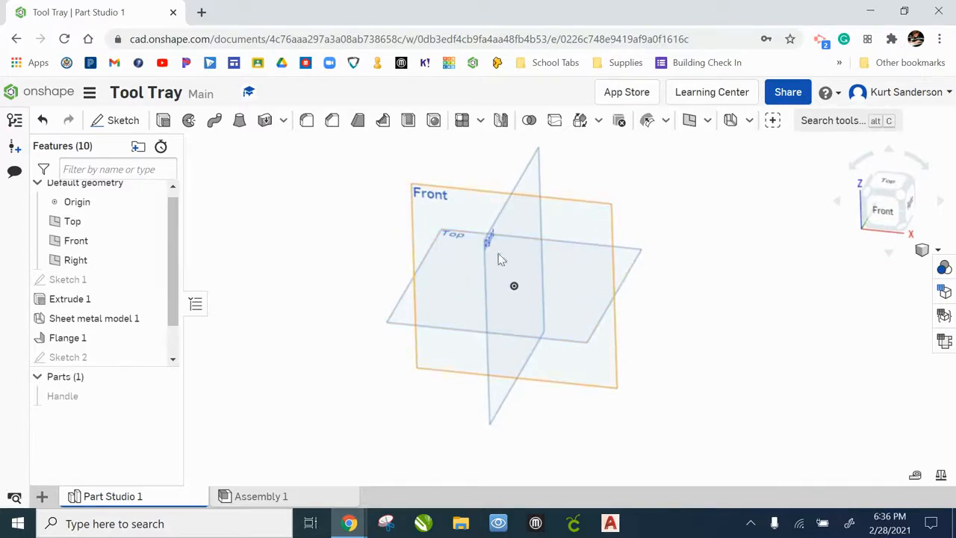
Start a new sketch on the Front plane and view it straight on
click(121, 120)
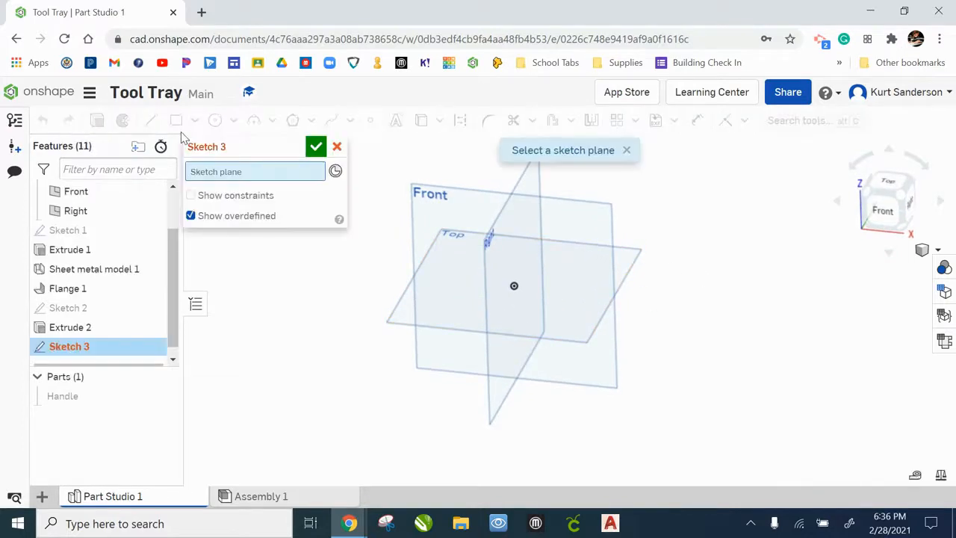
click(463, 212)
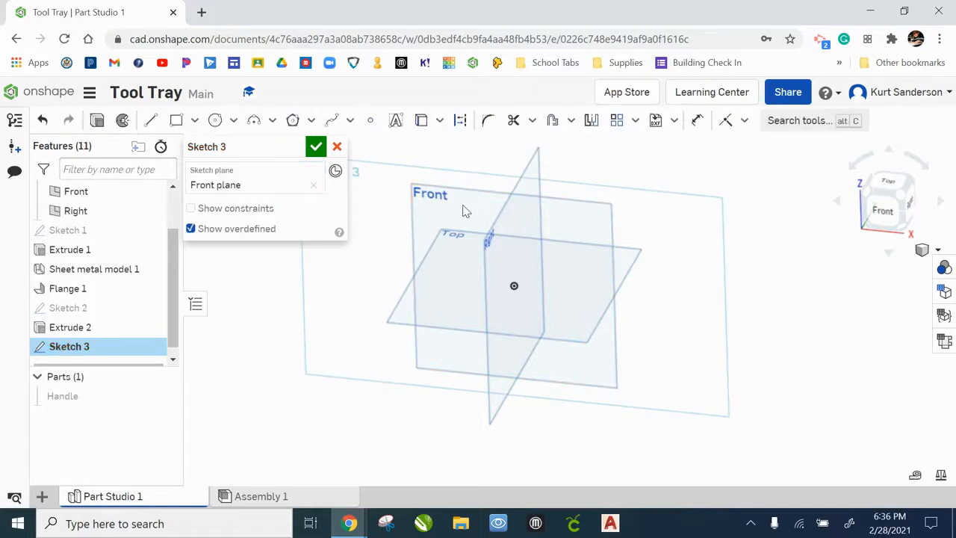
right_click(349, 270)
click(395, 410)
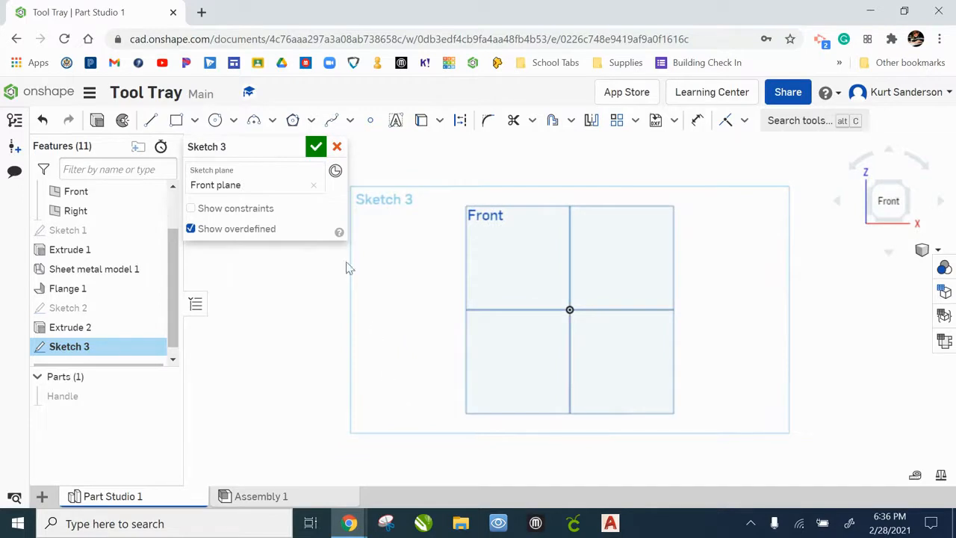
Draw a closed six-sided outline from the origin with two vertical sides, a flat top, and two slanted upper corners, about 2.8 in wide
click(152, 121)
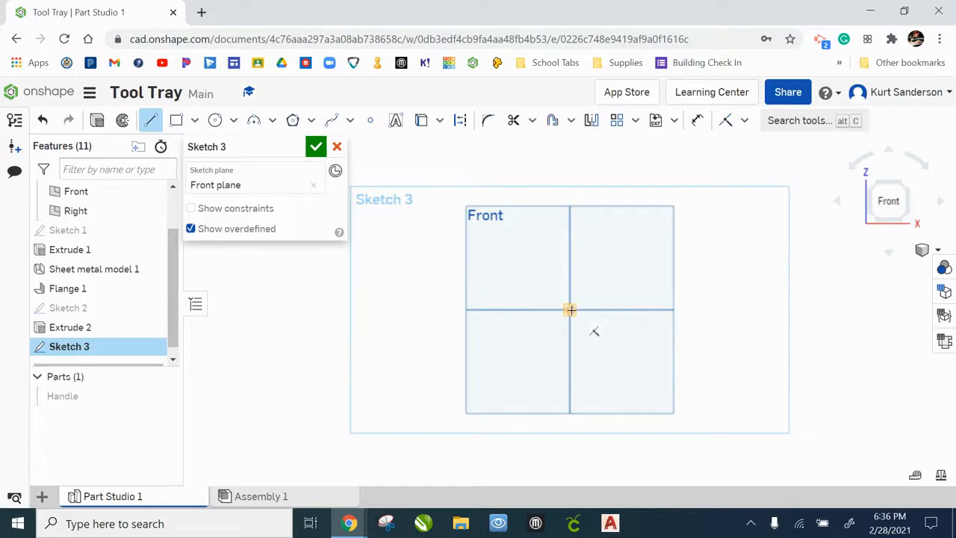
scroll(569, 309, up, 5)
middle_drag(570, 310, 422, 371)
click(422, 371)
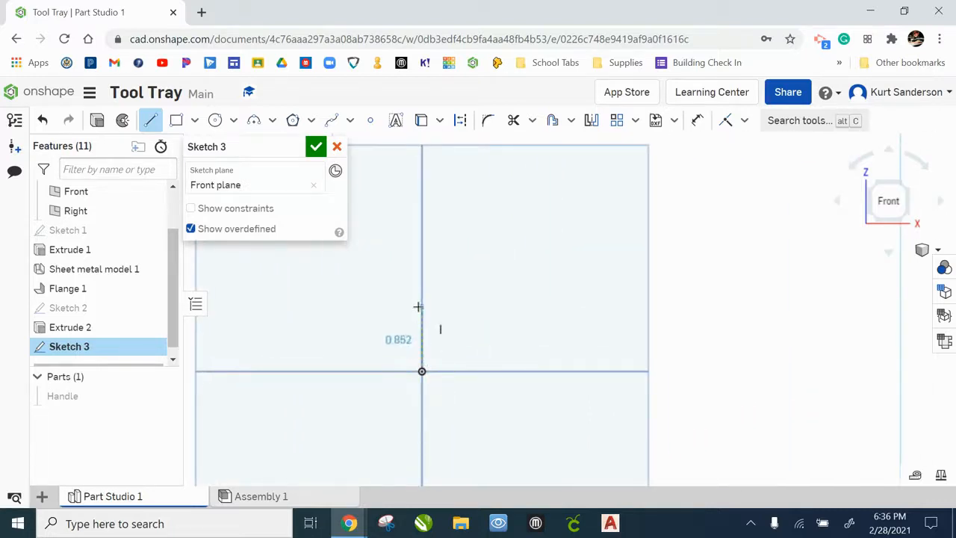
click(422, 262)
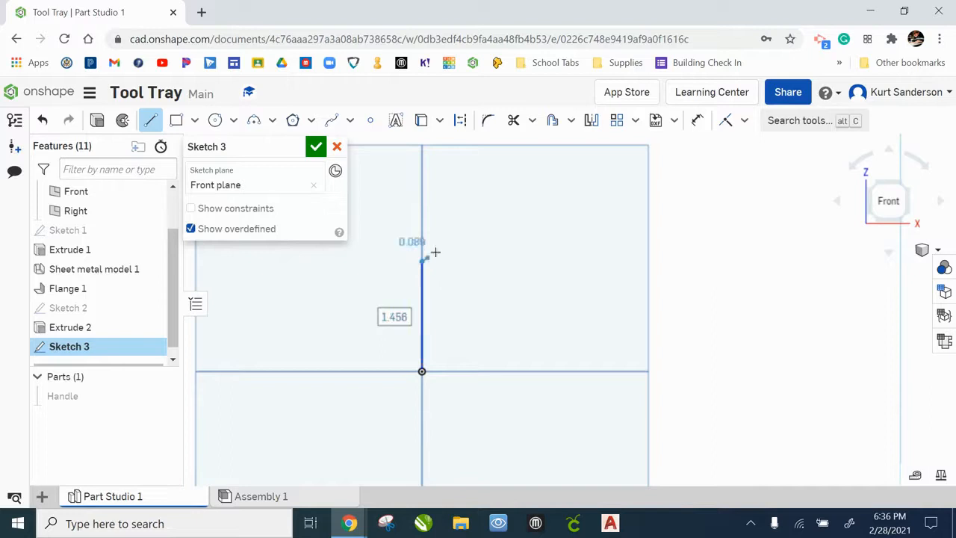
click(480, 207)
click(579, 207)
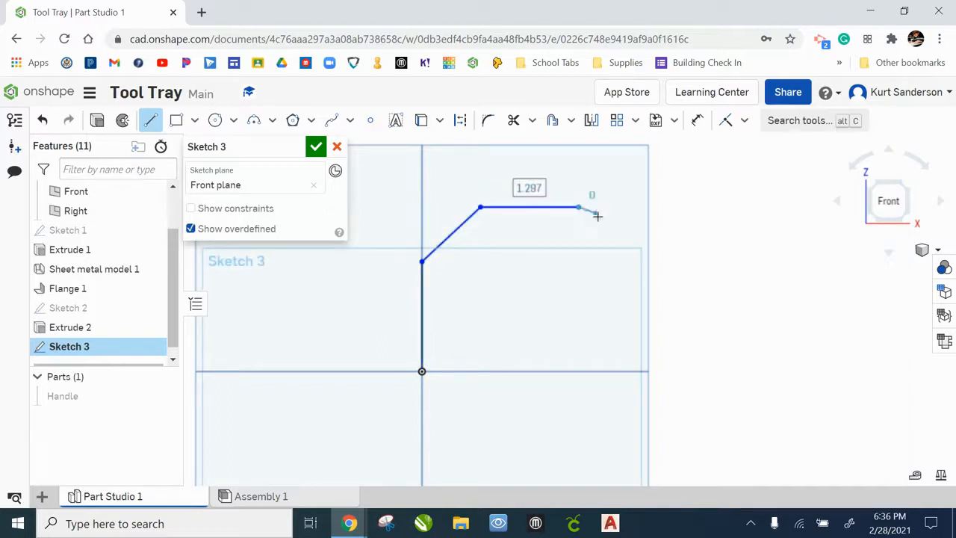
click(630, 252)
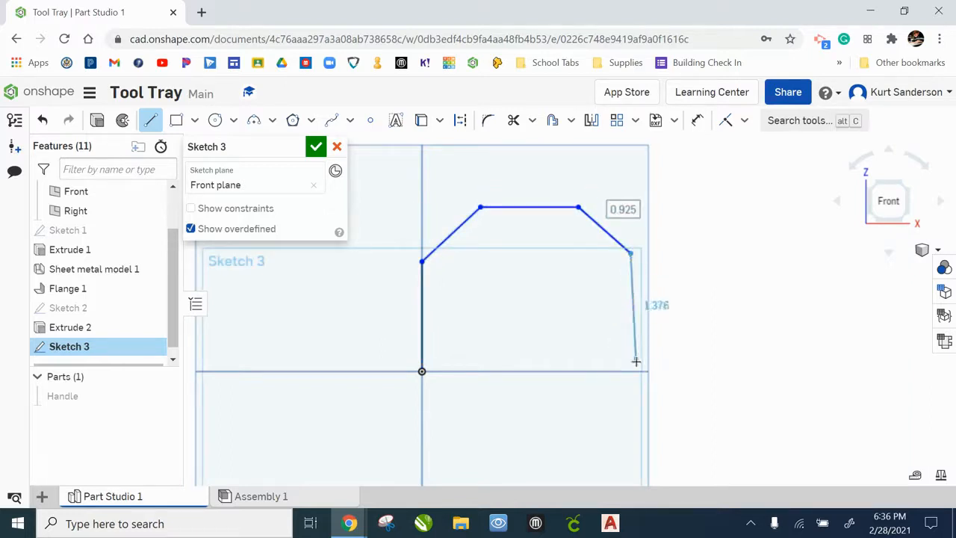
click(632, 371)
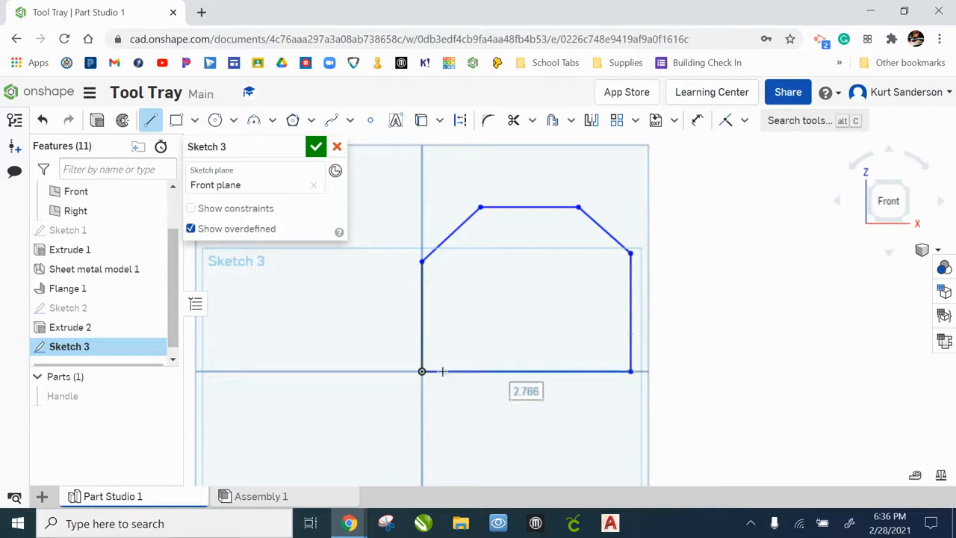
click(422, 371)
key(Escape)
Dimension the outline's bottom edge to 4 in
click(698, 122)
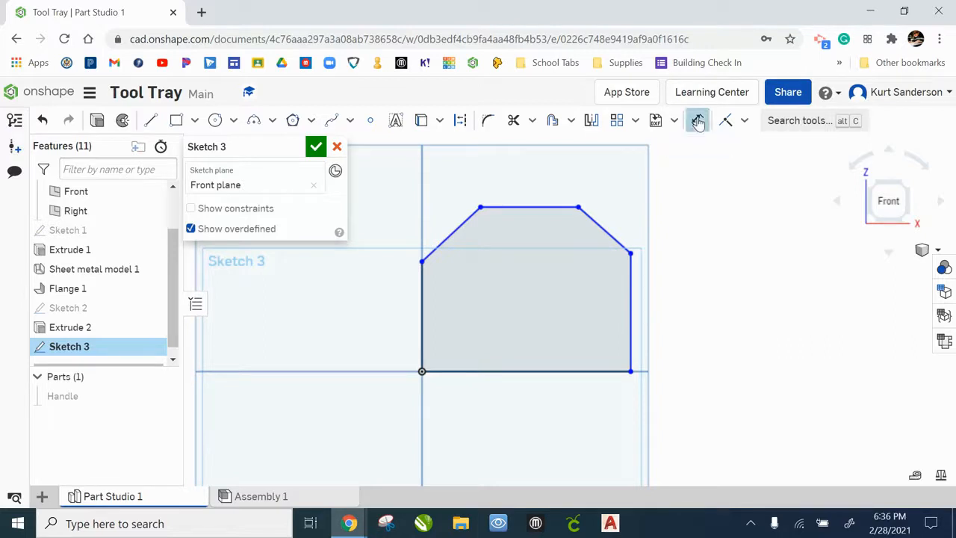
click(526, 371)
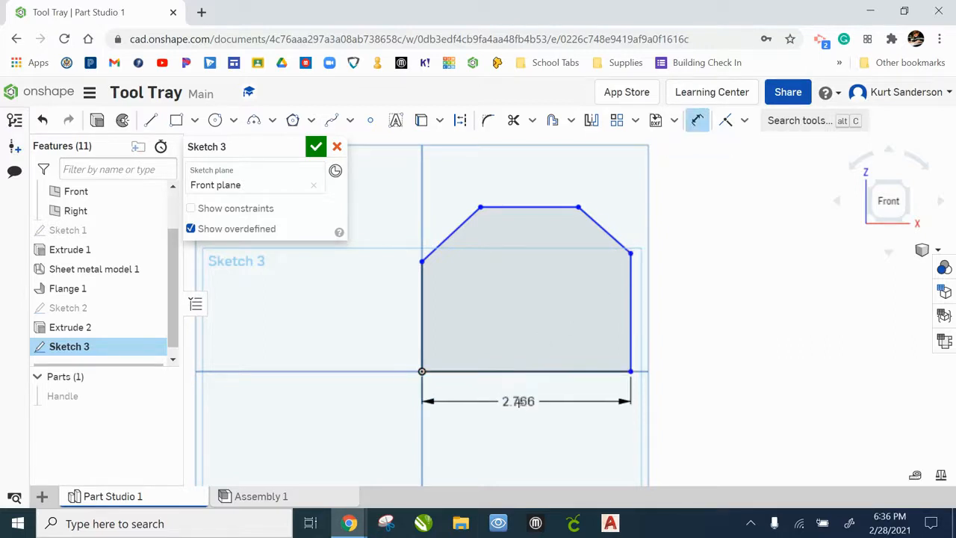
click(533, 423)
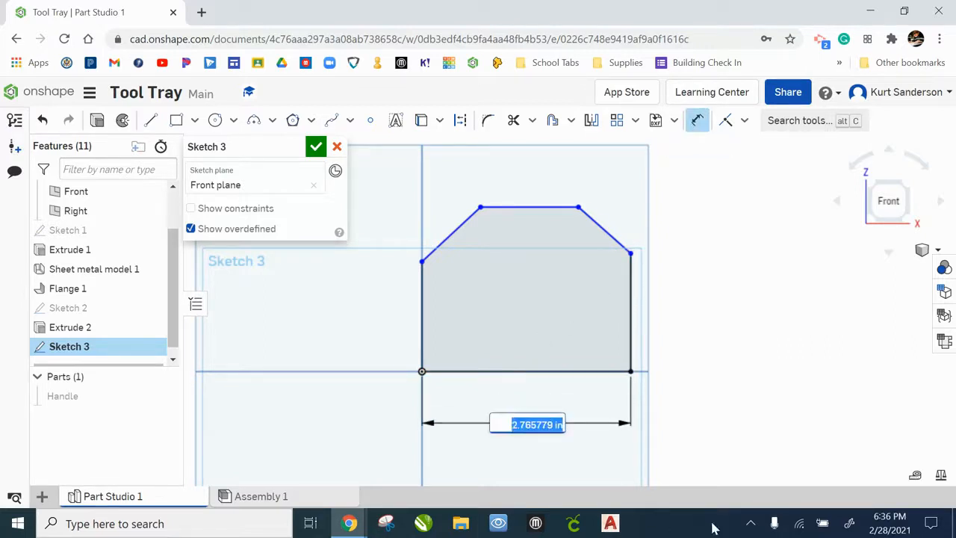
text(4)
key(Return)
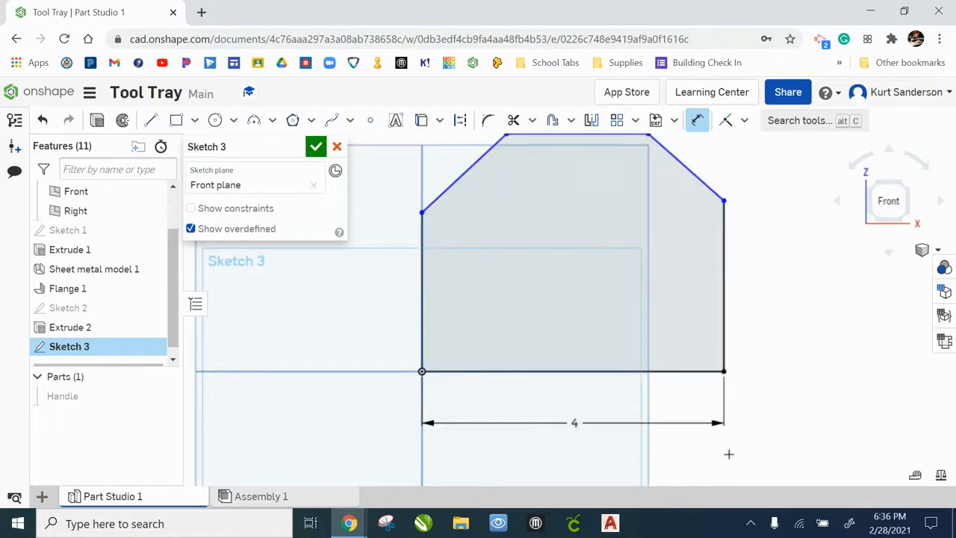
Dimension the left vertical side to 1.5 in
click(419, 284)
click(331, 299)
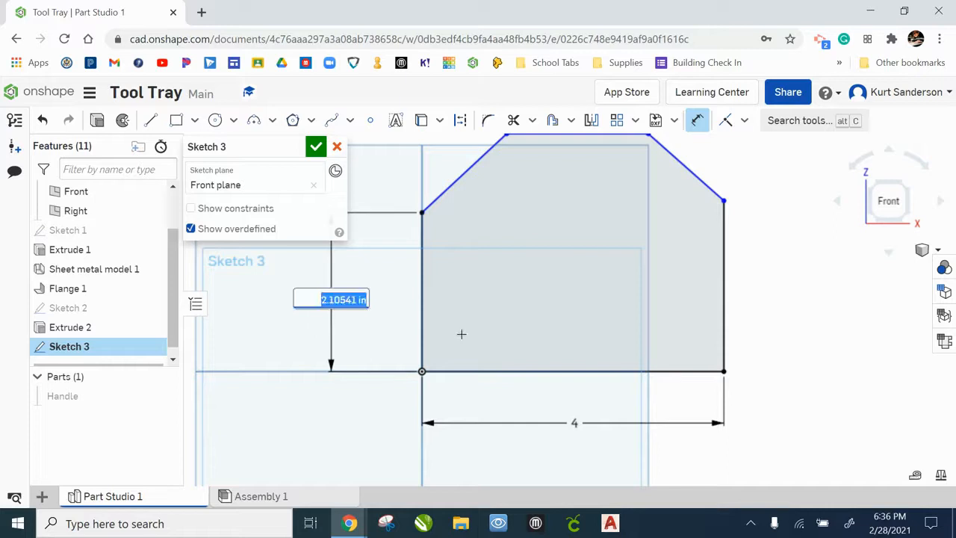
text(1.5)
key(Return)
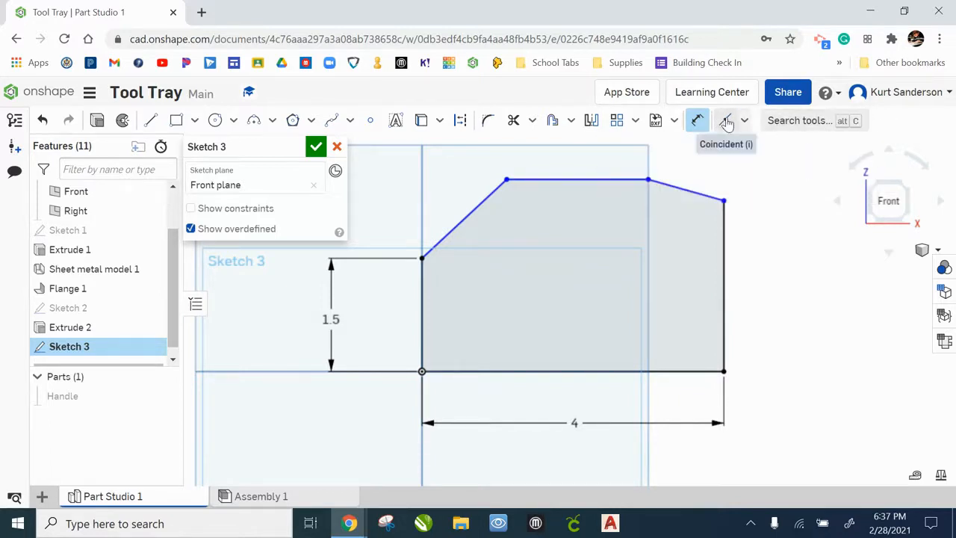
Apply Equal constraints between the two vertical sides and between the two slanted edges
click(744, 122)
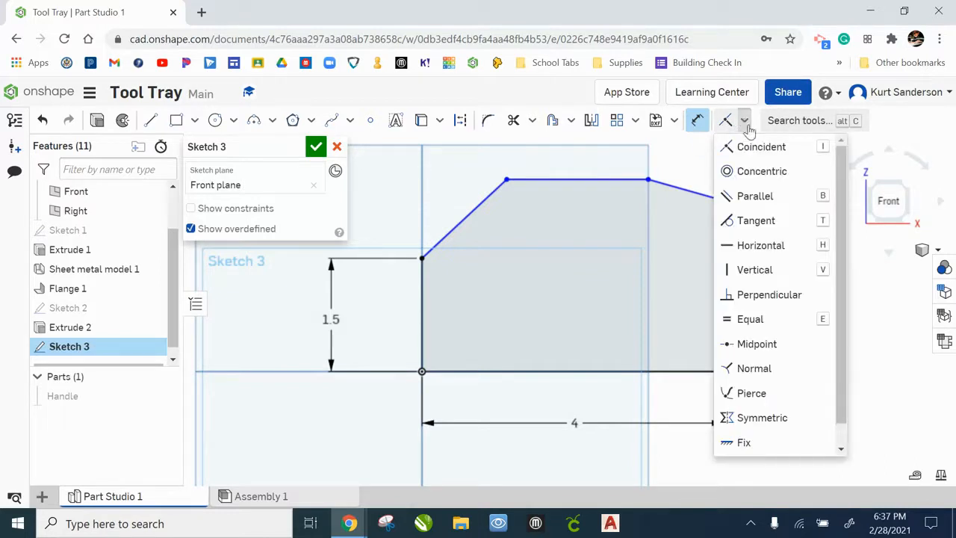
click(753, 318)
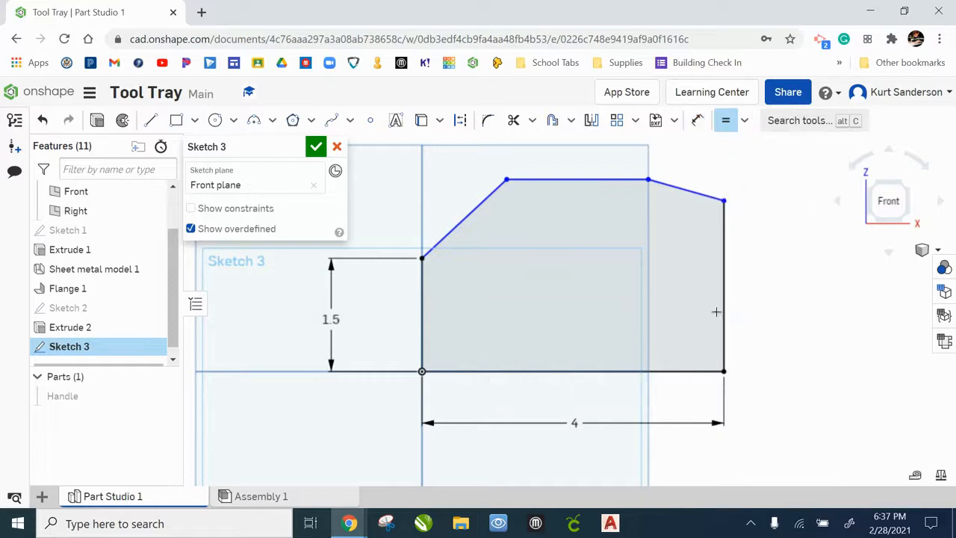
click(423, 312)
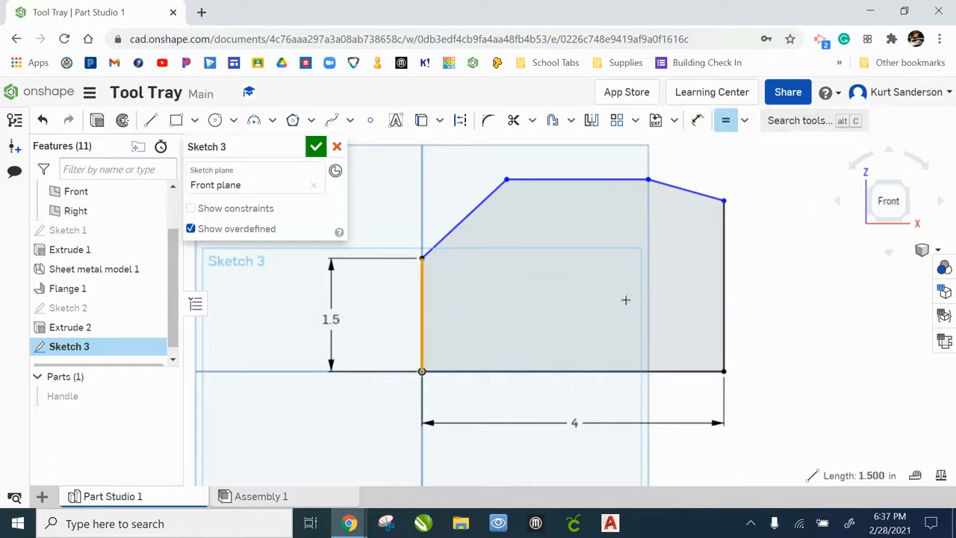
click(723, 305)
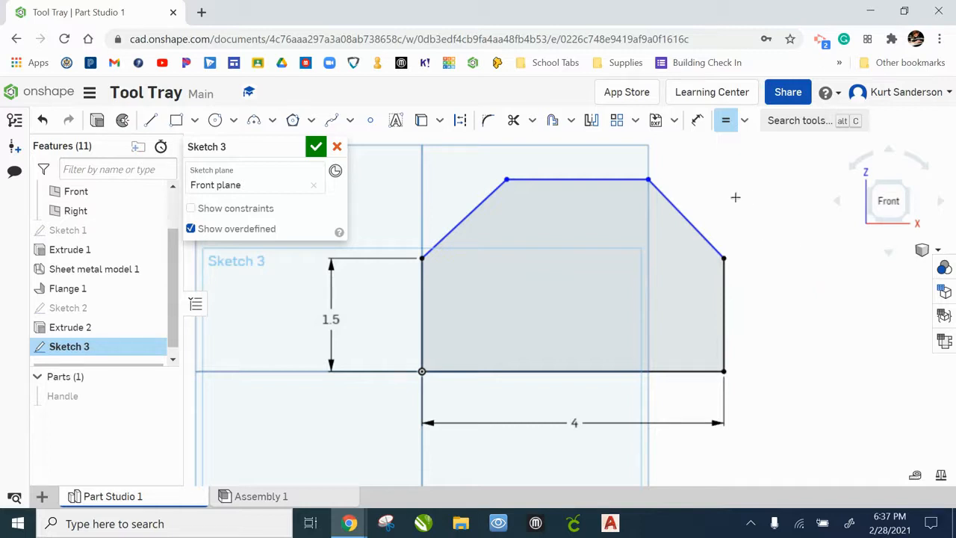
click(678, 207)
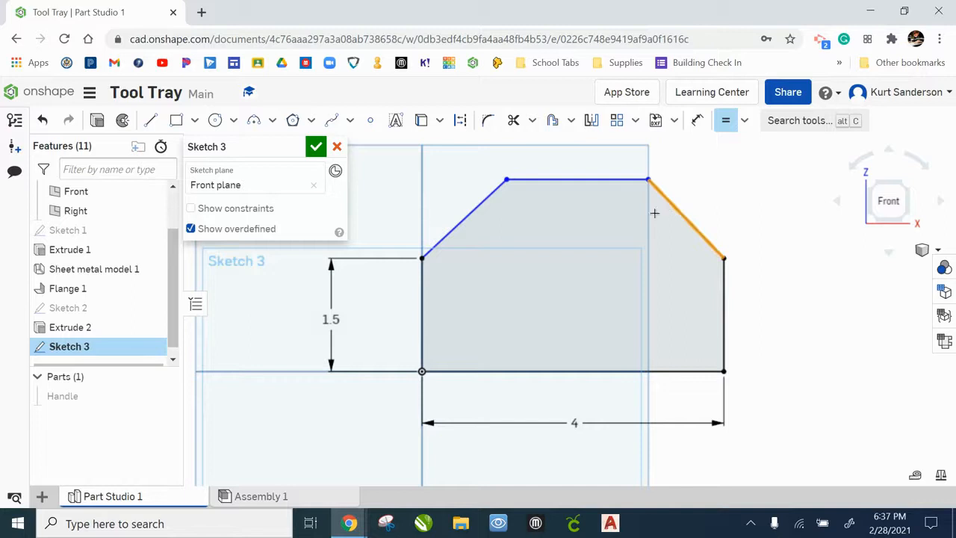
click(476, 207)
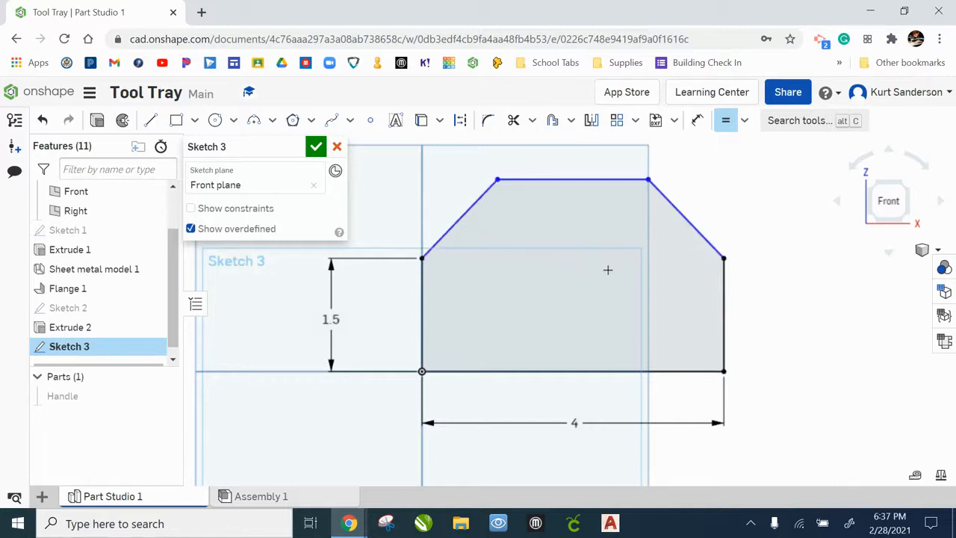
Dimension the overall height from the top edge to the bottom edge as 3 in
click(698, 122)
click(597, 179)
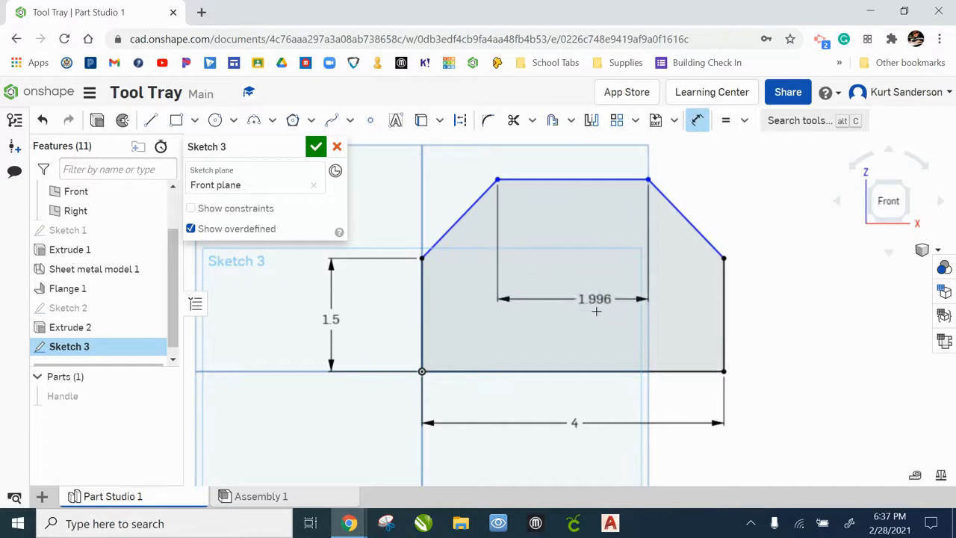
click(595, 370)
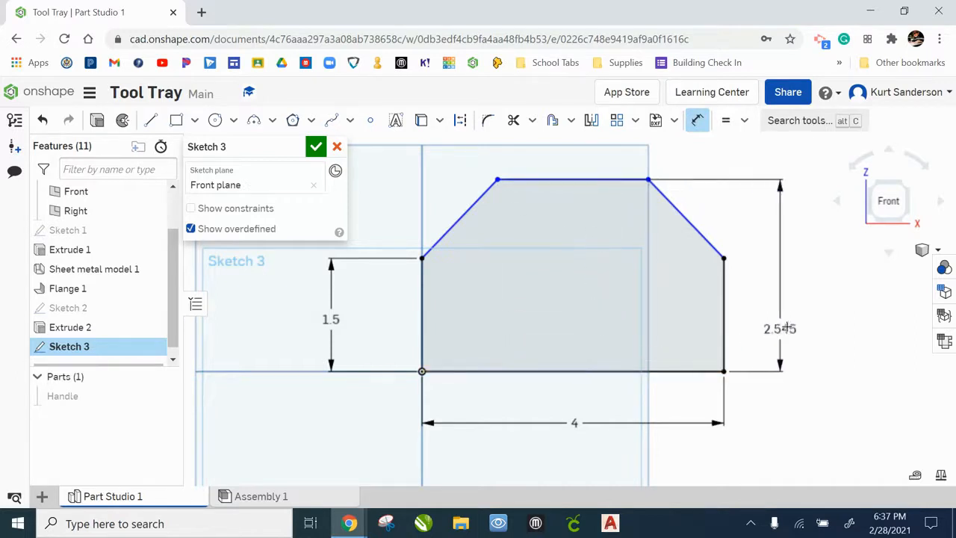
click(819, 288)
text(3)
key(Return)
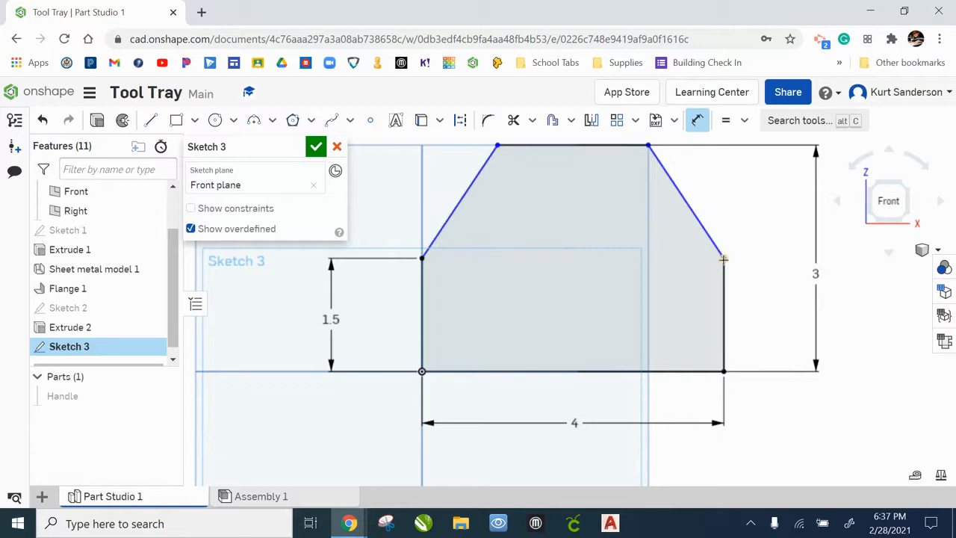
Dimension the angle between the right slanted edge and right side to 45° and finish the sketch
click(698, 224)
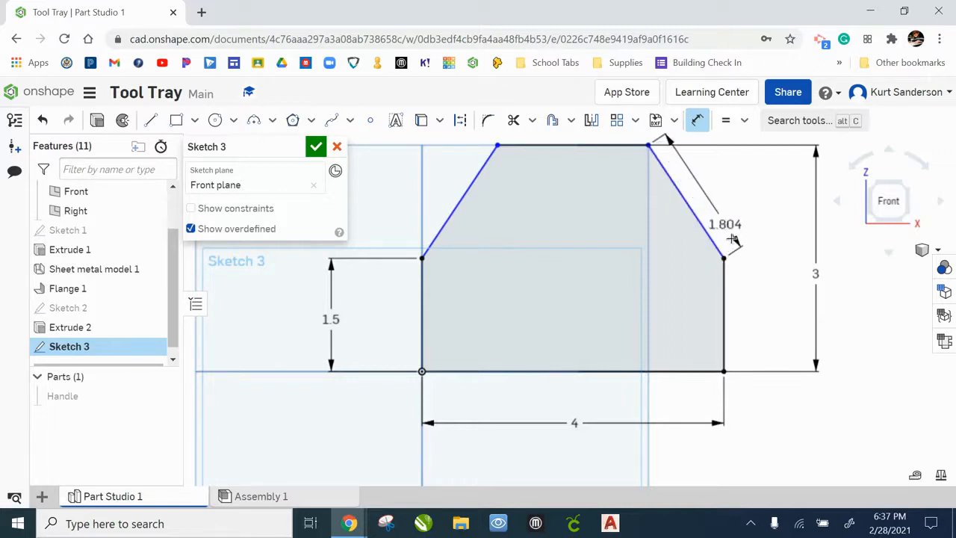
click(723, 289)
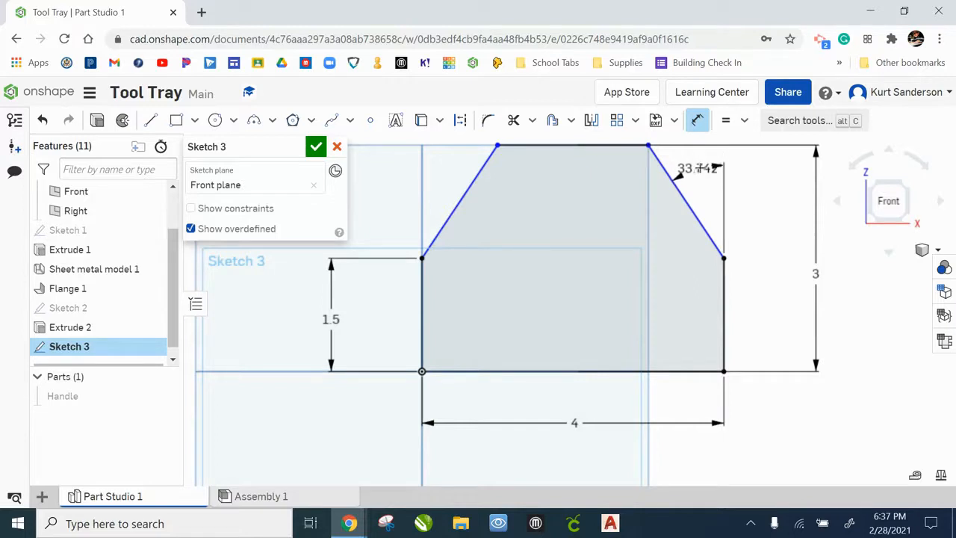
click(699, 168)
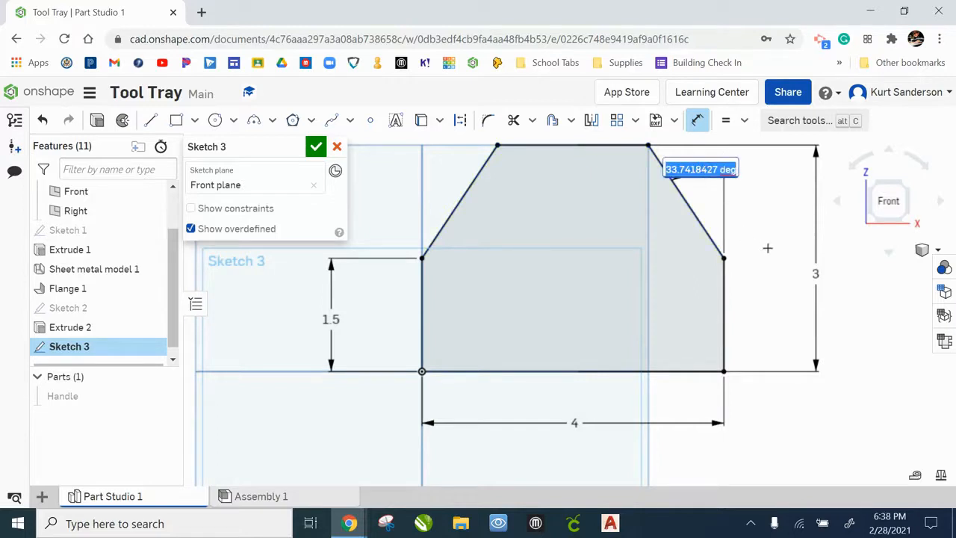
text(45)
key(Return)
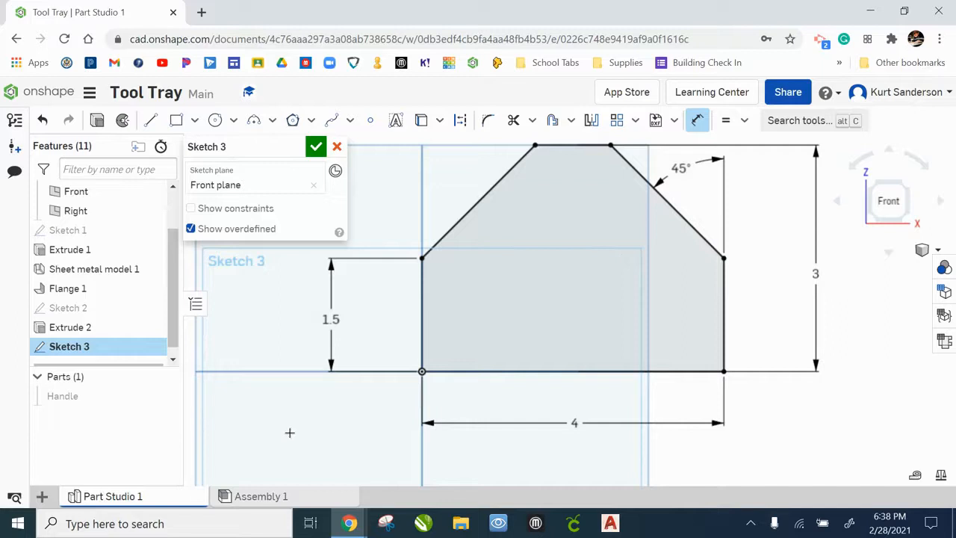
click(314, 149)
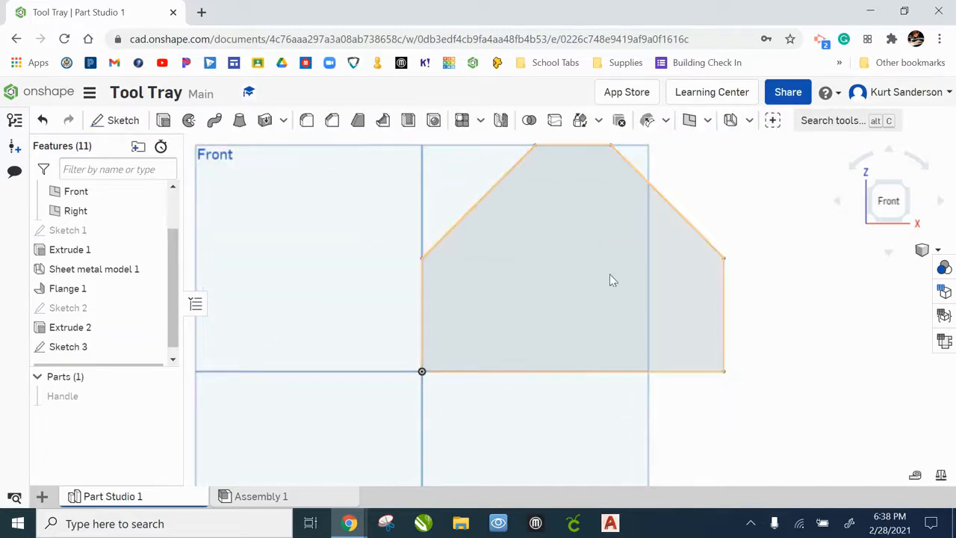
Hide the Top and Front planes
scroll(756, 207, down, 2)
scroll(760, 201, down, 2)
right_drag(763, 188, 750, 201)
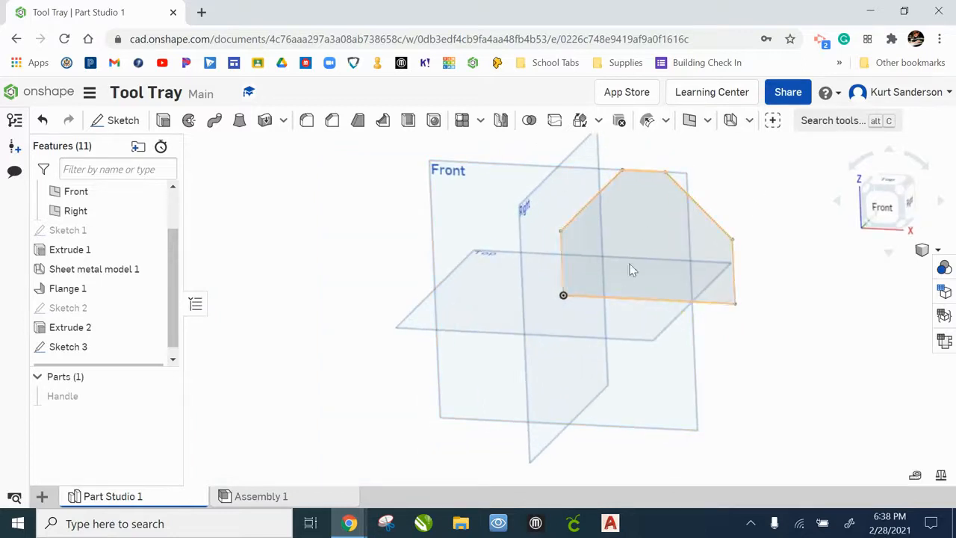
drag(174, 251, 167, 207)
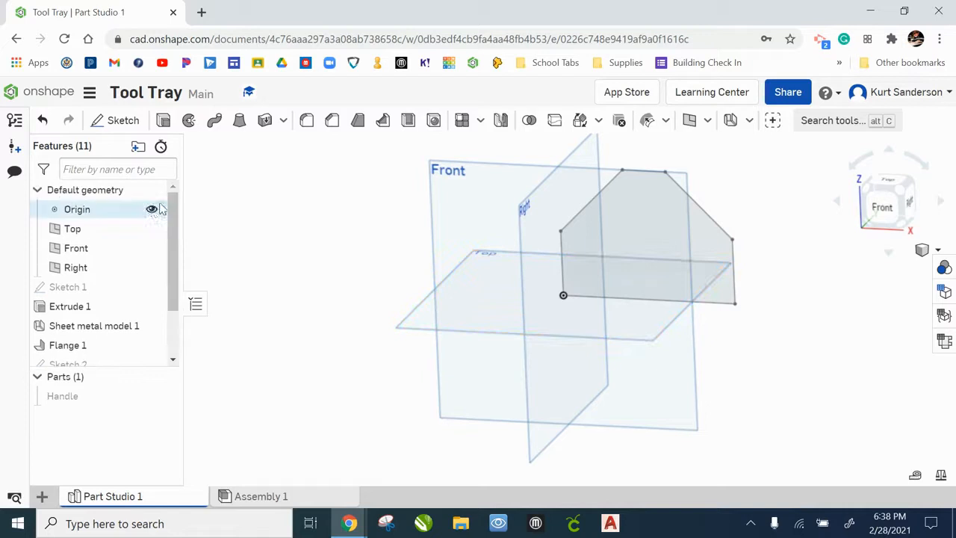
click(151, 229)
click(152, 248)
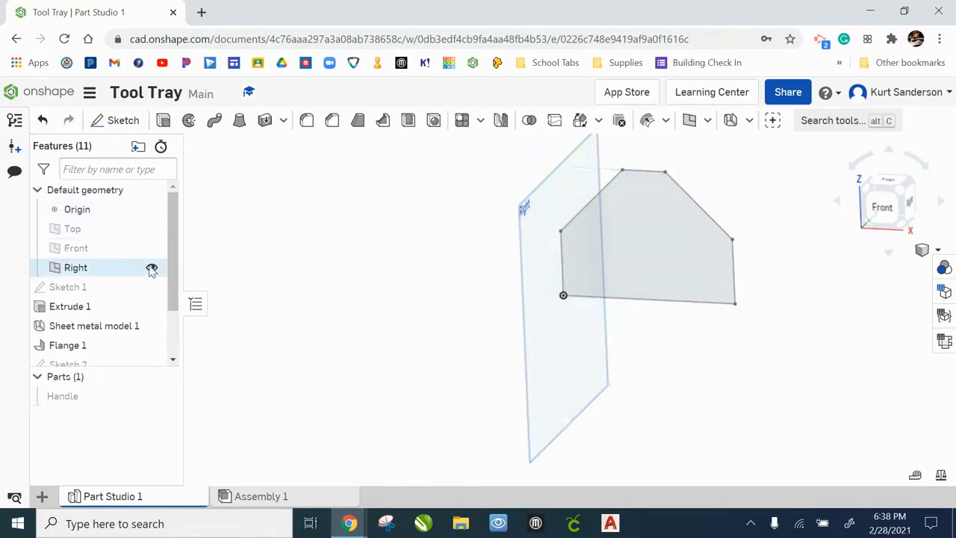
Hide the Right plane
click(152, 268)
middle_drag(683, 259, 541, 302)
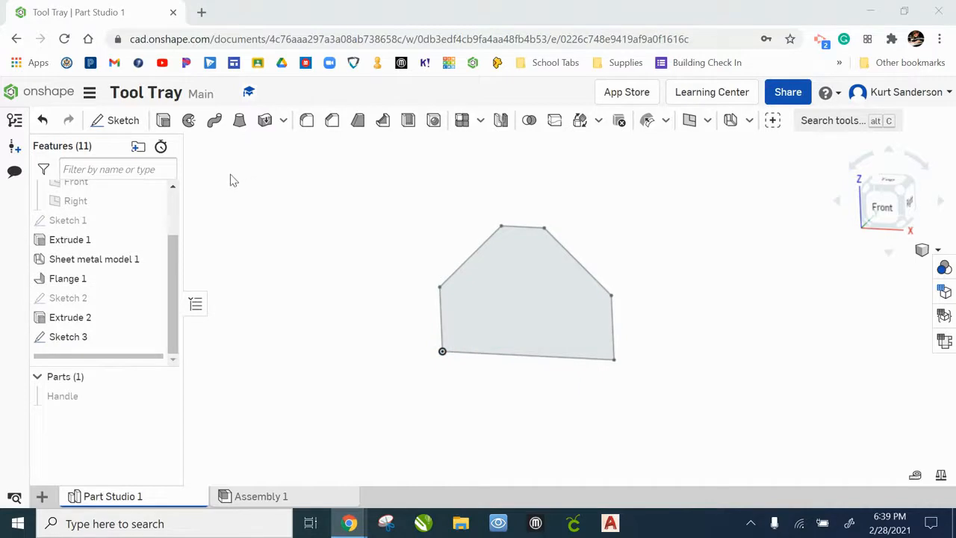
Extrude the handle sketch region as a new solid 0.0276 in deep
click(163, 121)
click(517, 285)
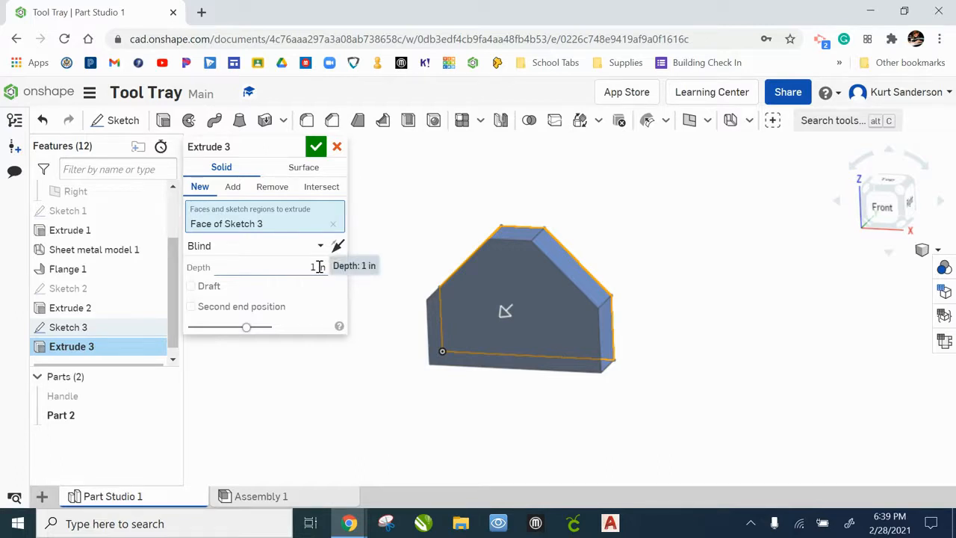
click(319, 267)
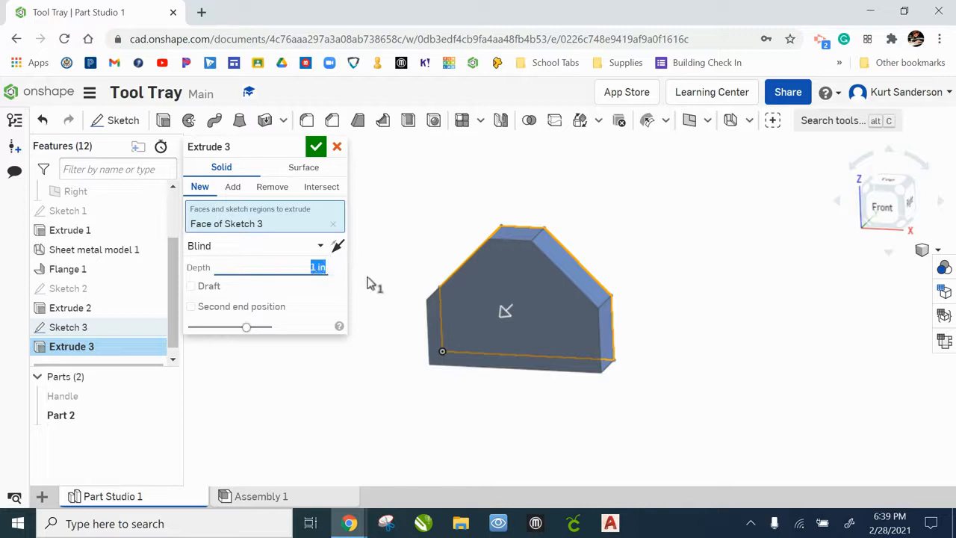
key(BackSpace)
key(Return)
click(315, 147)
Start a Sheet metal model conversion and select the extruded handle part to convert
scroll(569, 314, up, 5)
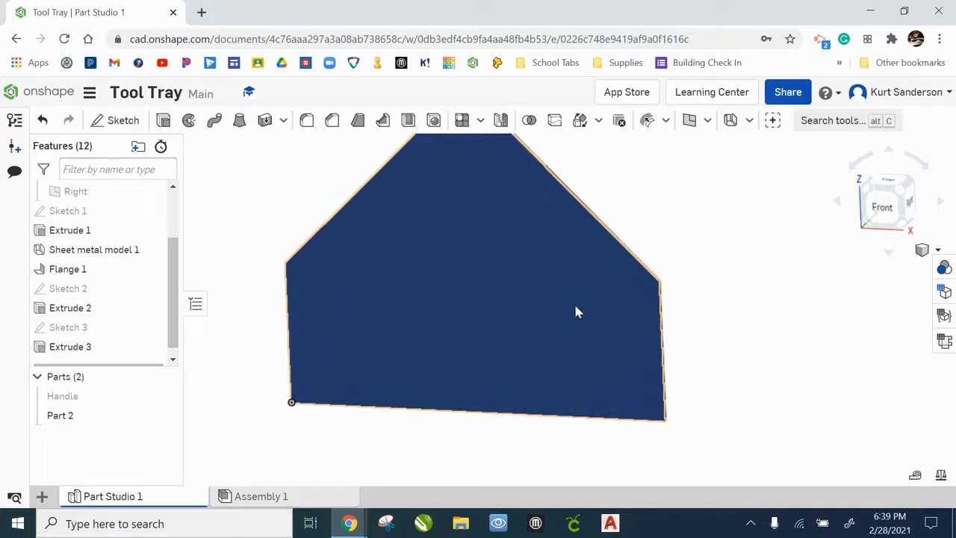
scroll(662, 245, up, 2)
scroll(687, 232, down, 4)
mouse_move(708, 232)
right_down()
mouse_move(617, 276)
mouse_move(689, 263)
mouse_move(724, 217)
mouse_move(715, 244)
right_up()
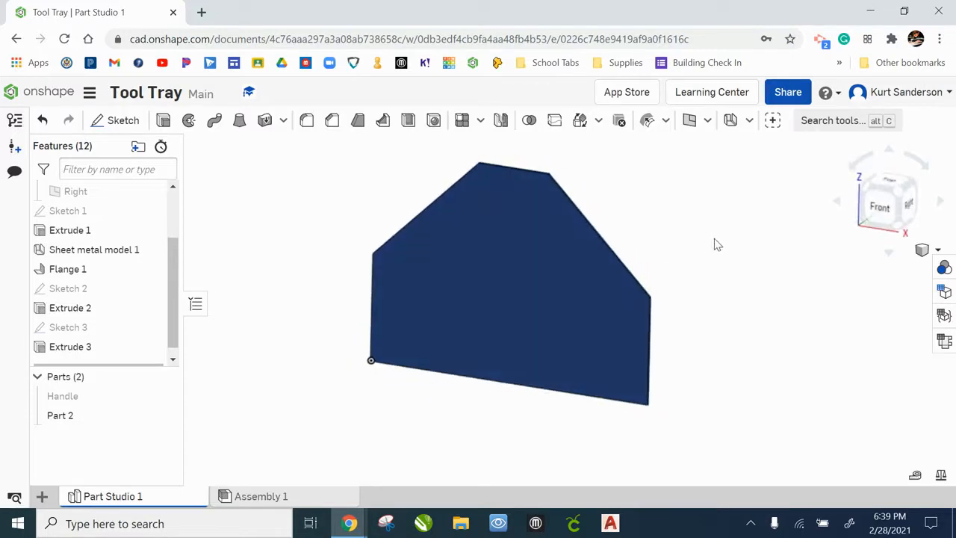
click(729, 123)
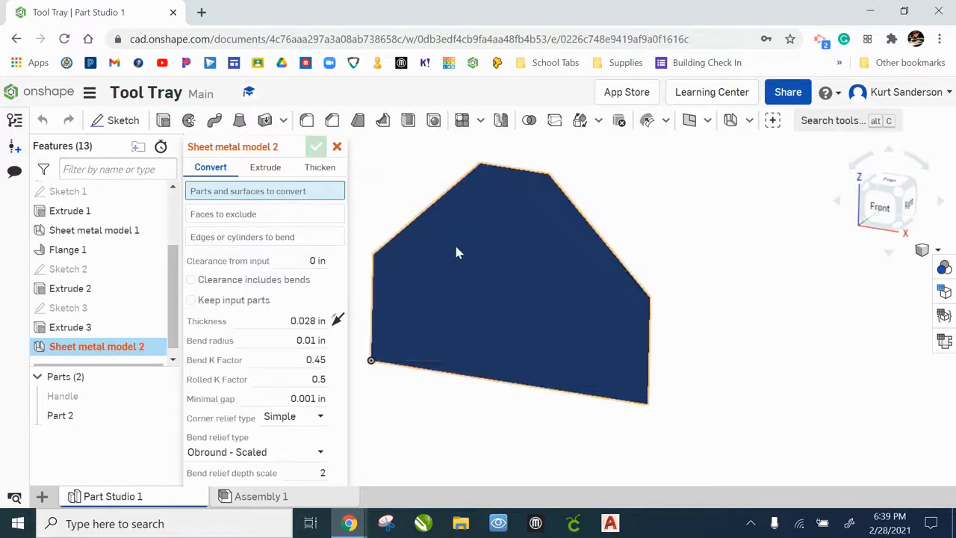
click(493, 260)
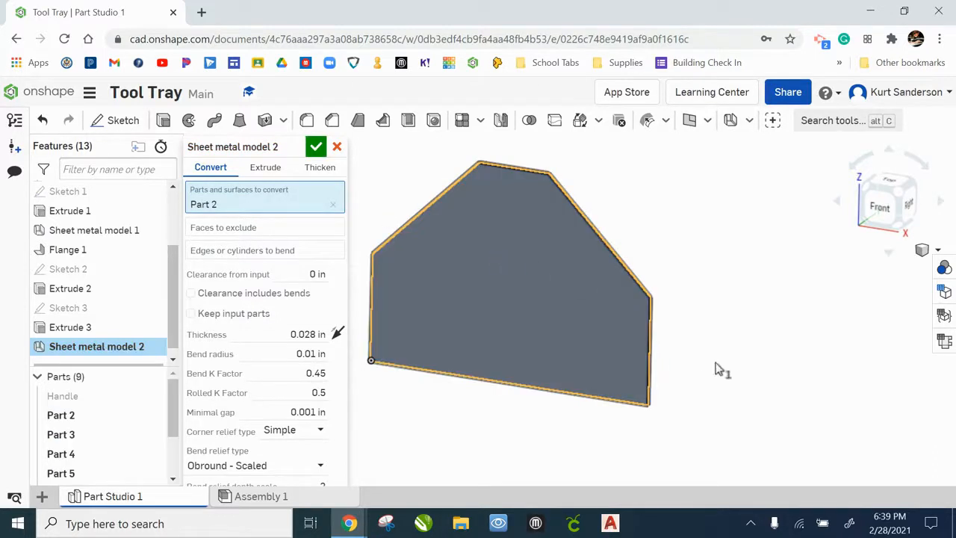
Exclude the first two narrow edge faces of the part from the sheet metal conversion
click(247, 231)
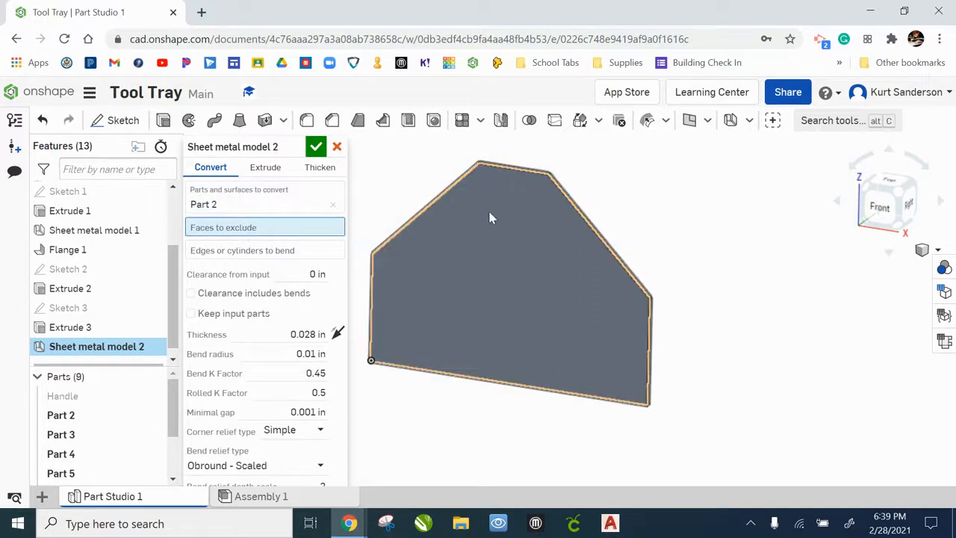
scroll(541, 200, up, 1)
scroll(546, 202, up, 2)
scroll(716, 373, down, 3)
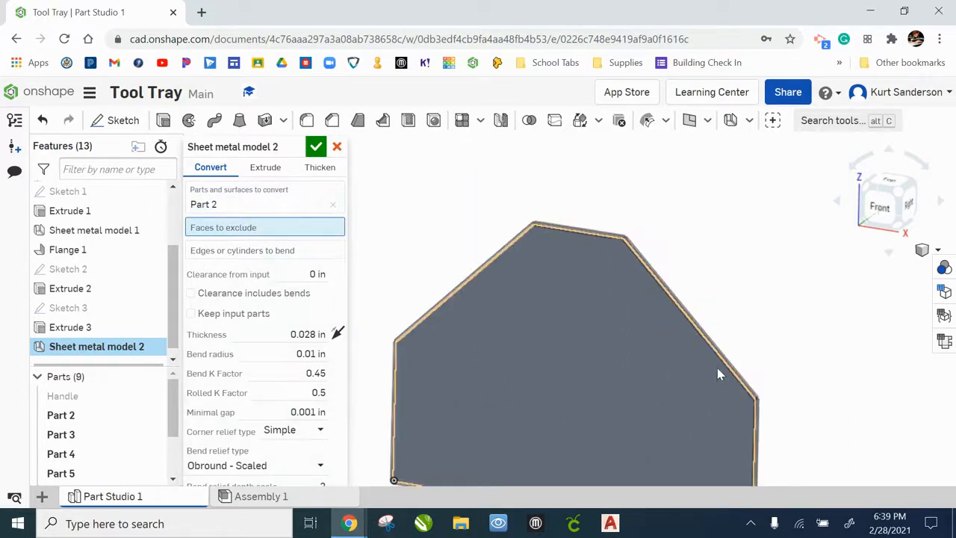
middle_drag(702, 371, 675, 269)
scroll(693, 422, up, 5)
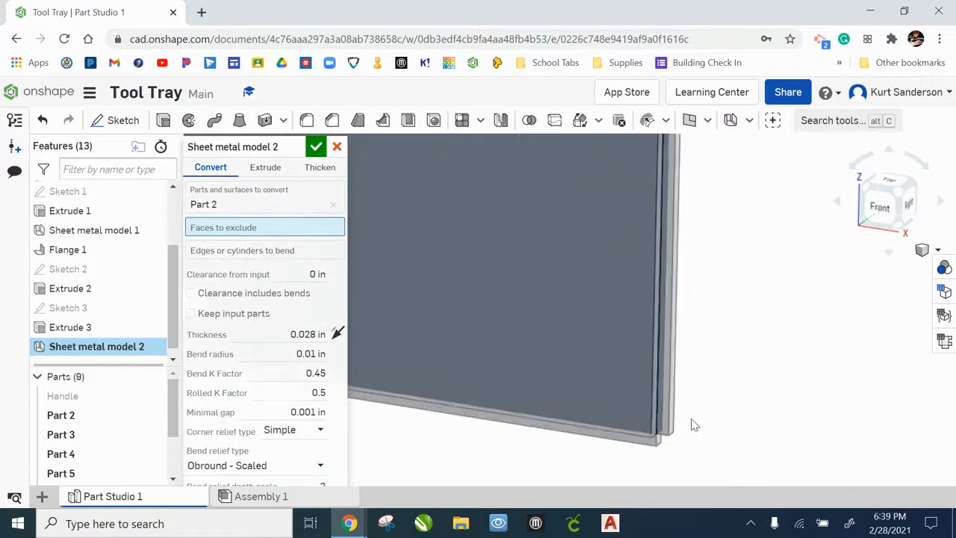
right_drag(681, 425, 570, 215)
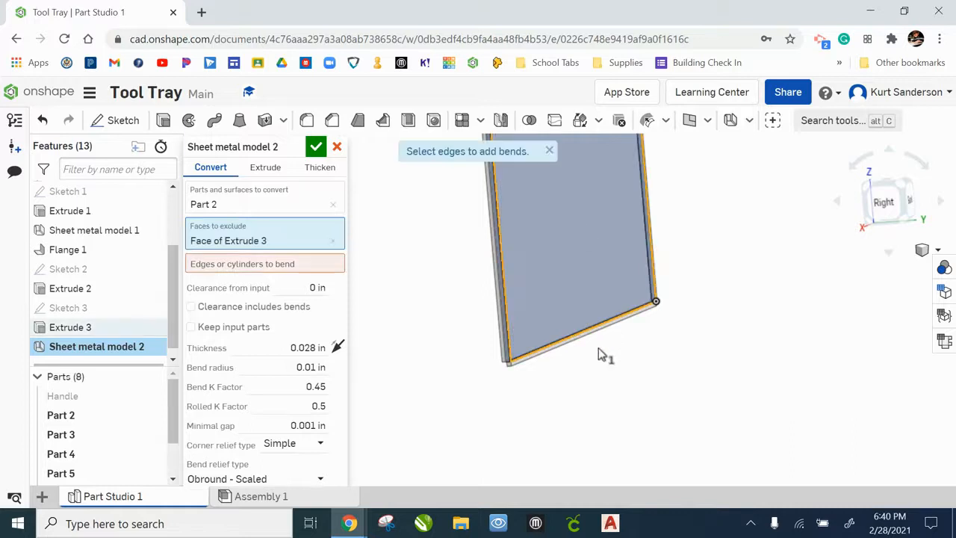
scroll(535, 387, up, 5)
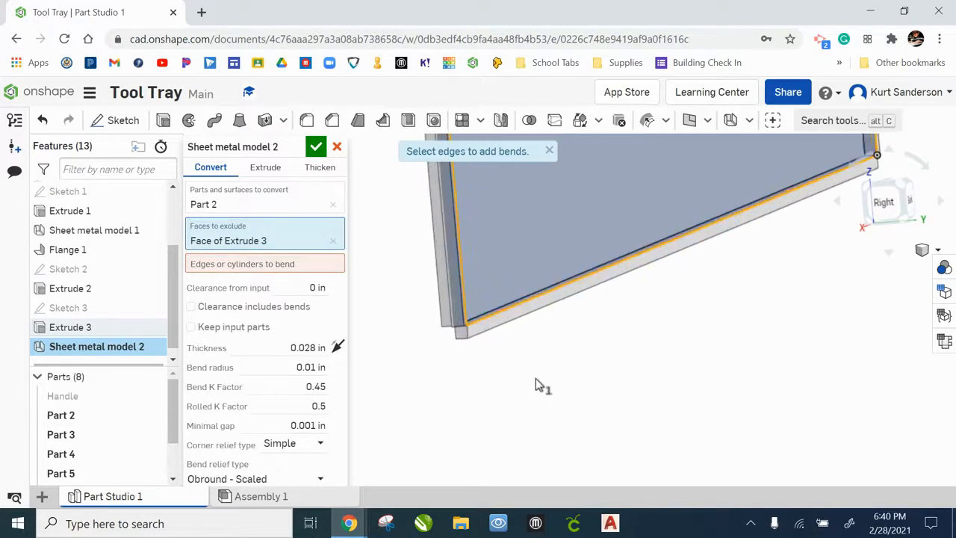
right_drag(600, 382, 597, 379)
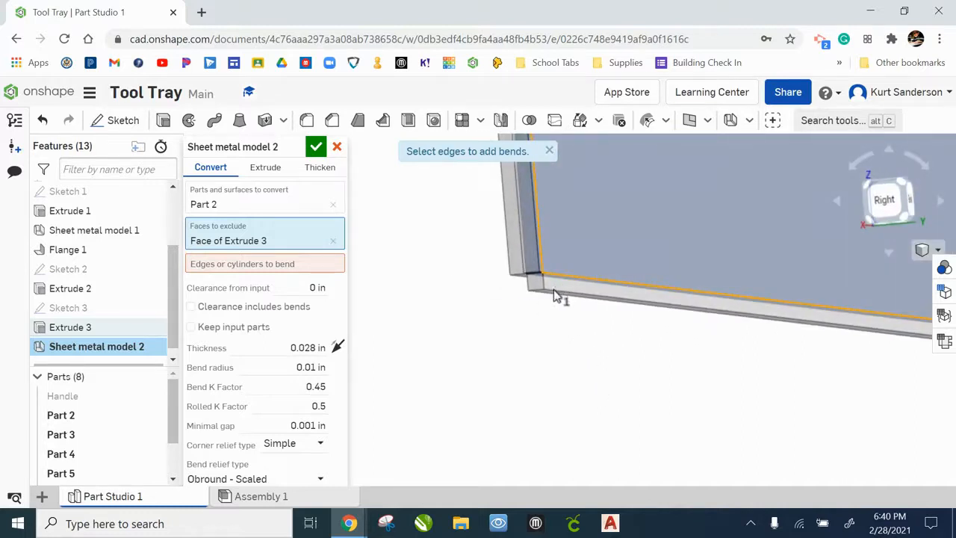
right_drag(620, 353, 553, 353)
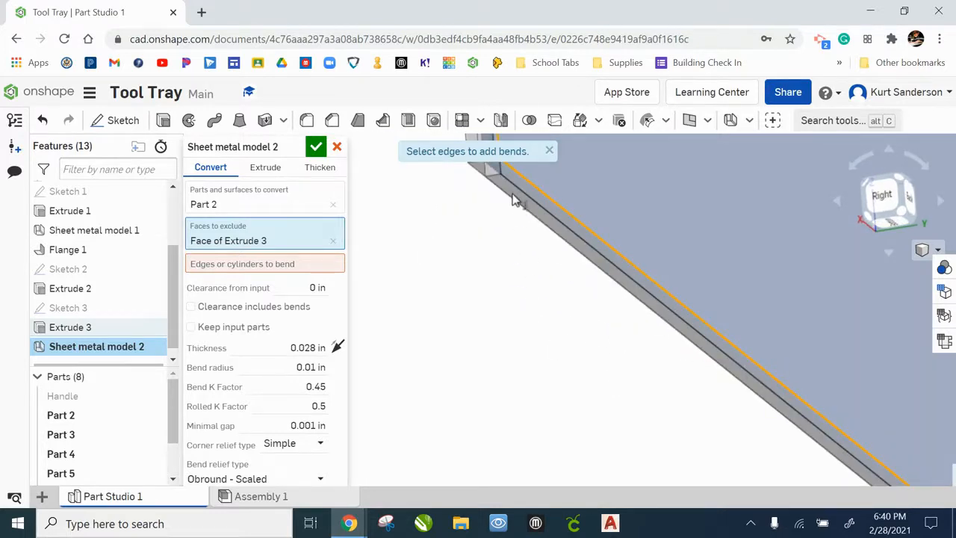
scroll(498, 241, down, 1)
middle_drag(496, 242, 517, 355)
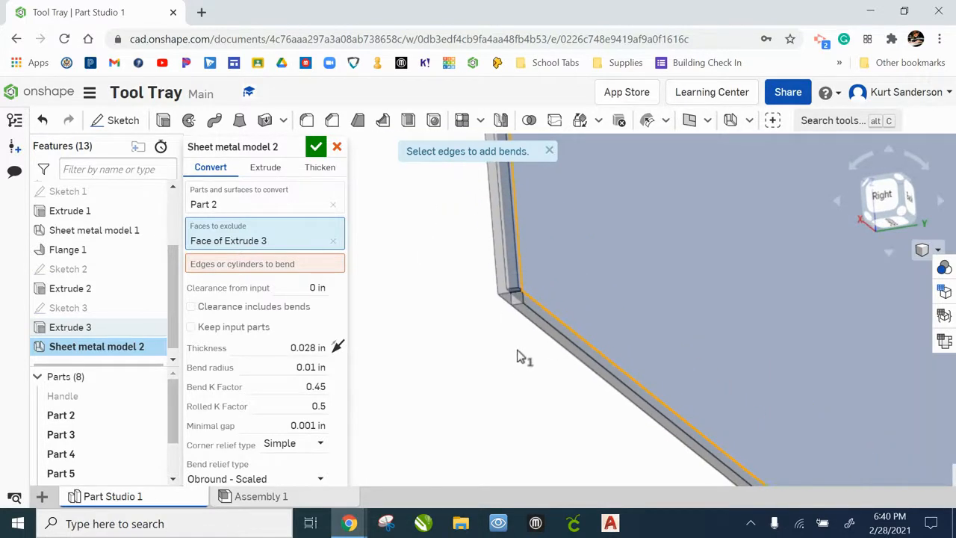
scroll(517, 354, down, 1)
click(514, 295)
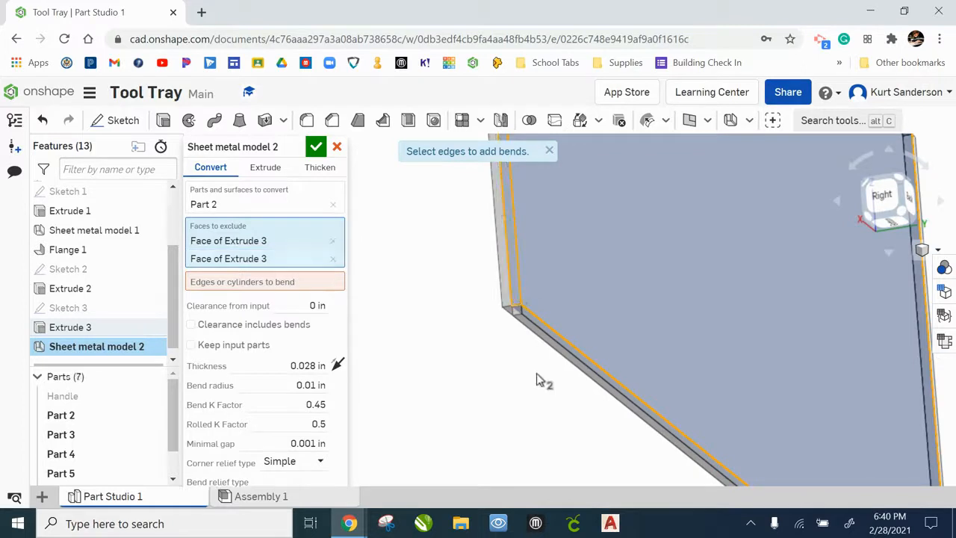
Exclude the remaining narrow edge faces around the part's perimeter from the conversion
scroll(530, 367, up, 3)
scroll(648, 358, up, 2)
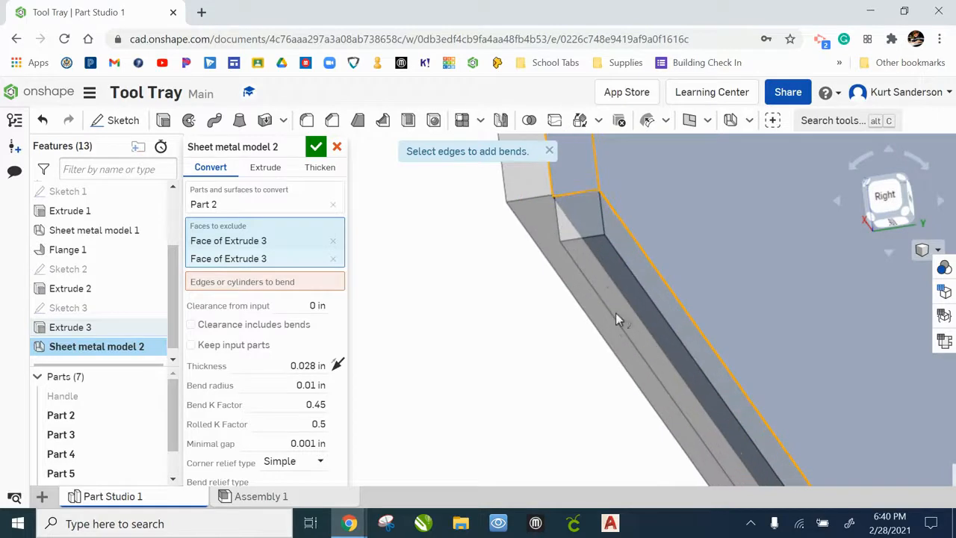
click(604, 285)
right_drag(603, 285, 580, 321)
scroll(580, 311, up, 4)
middle_drag(619, 289, 640, 329)
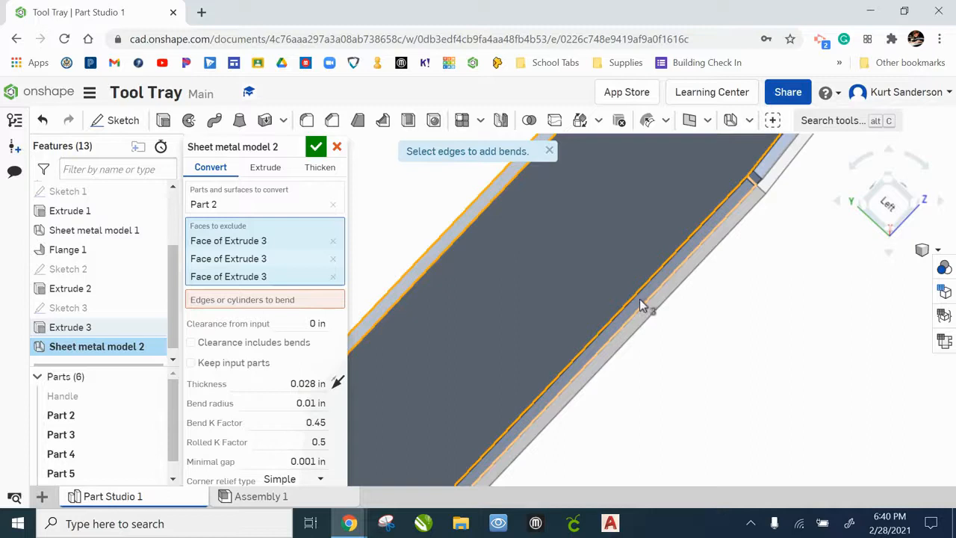
click(640, 304)
middle_drag(751, 251, 588, 383)
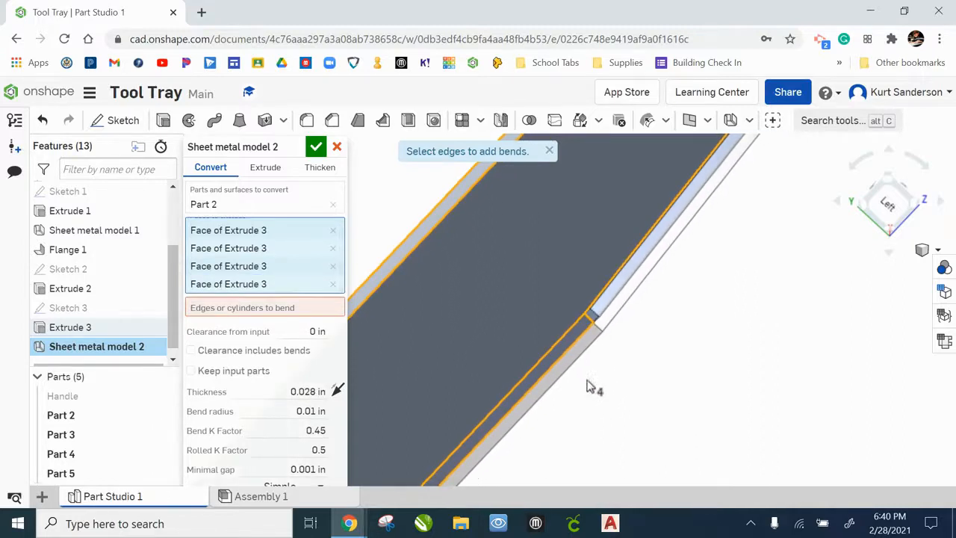
click(614, 291)
scroll(615, 292, down, 4)
middle_drag(727, 249, 575, 389)
scroll(688, 217, up, 2)
right_drag(687, 217, 675, 239)
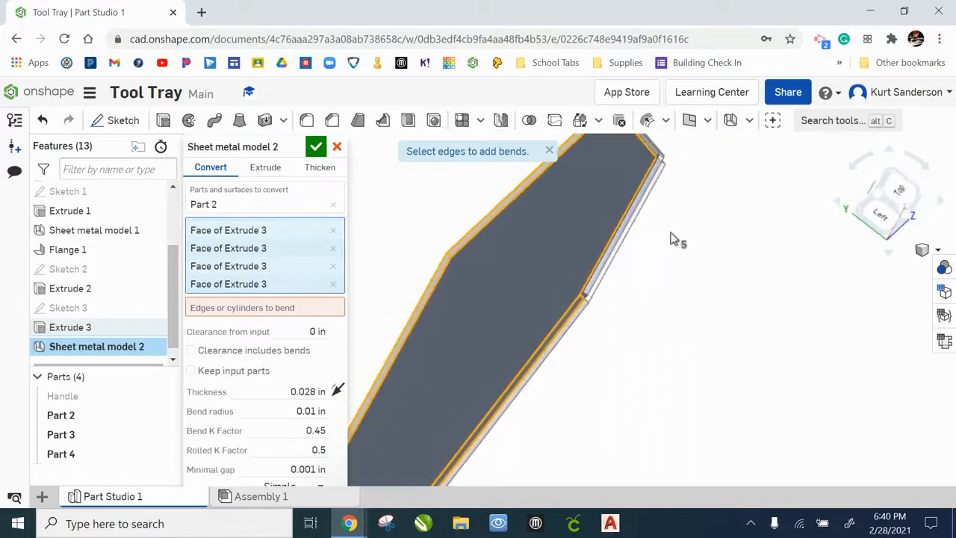
scroll(623, 239, up, 3)
click(556, 362)
right_drag(603, 335, 599, 262)
click(415, 440)
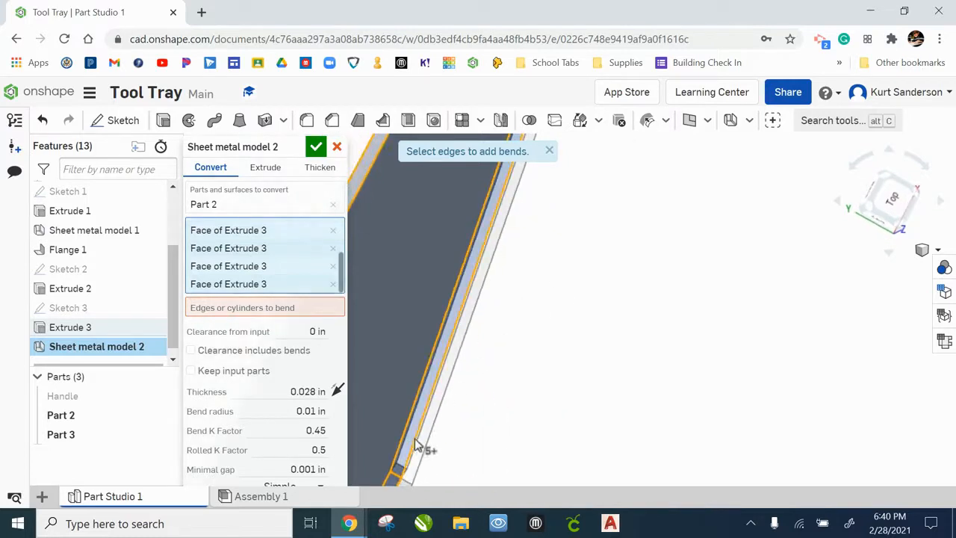
Accept the sheet metal model conversion of the handle
click(925, 254)
click(885, 239)
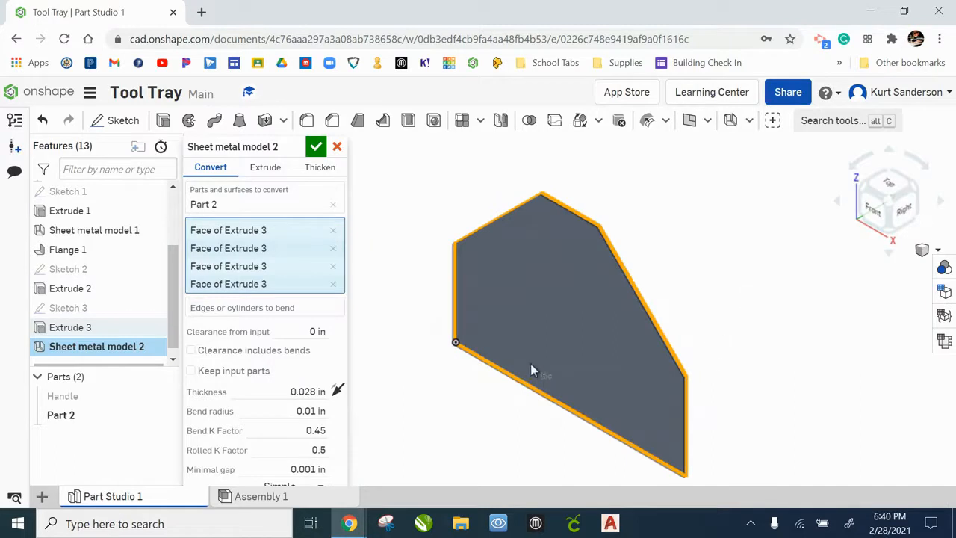
right_drag(418, 322, 445, 273)
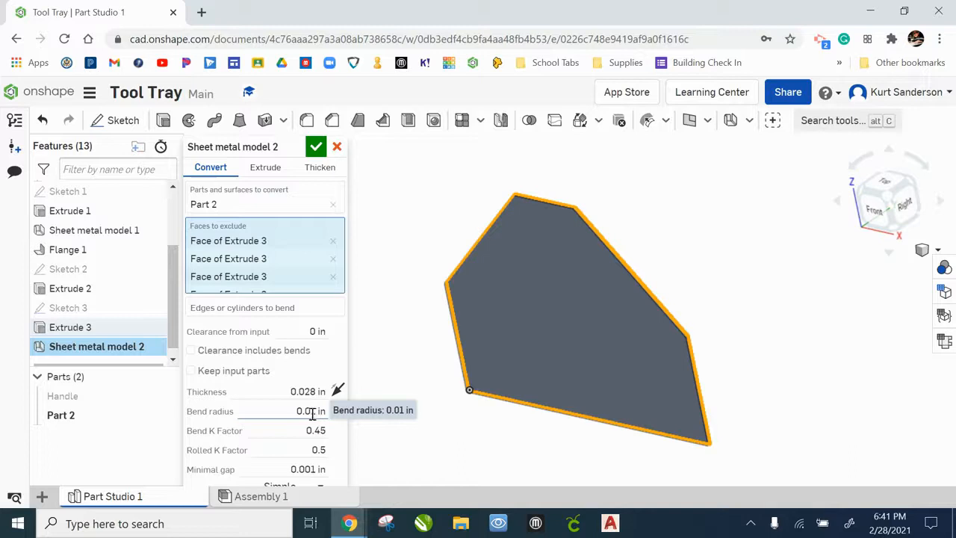
click(316, 147)
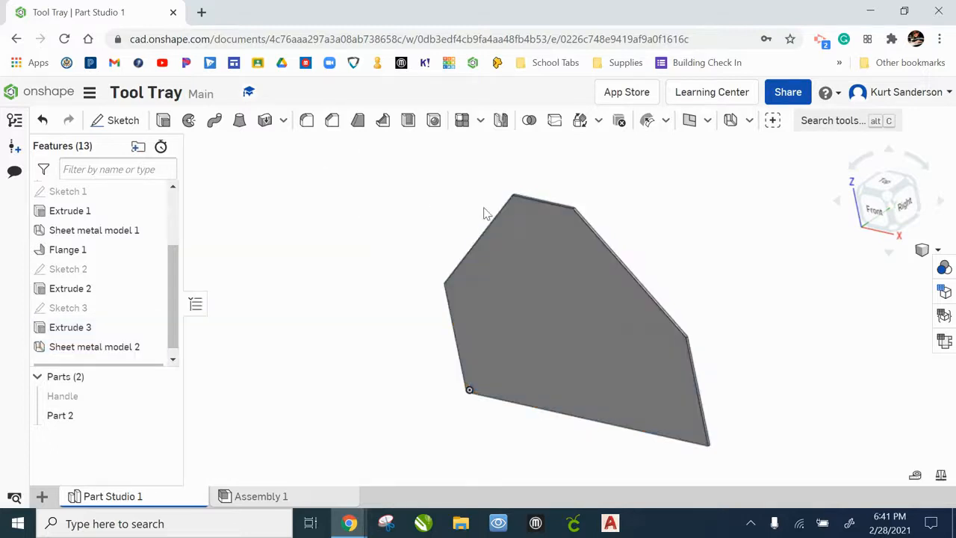
Add a straight Hem with 3/8 in total length along both slanted top edges
right_drag(698, 268, 730, 298)
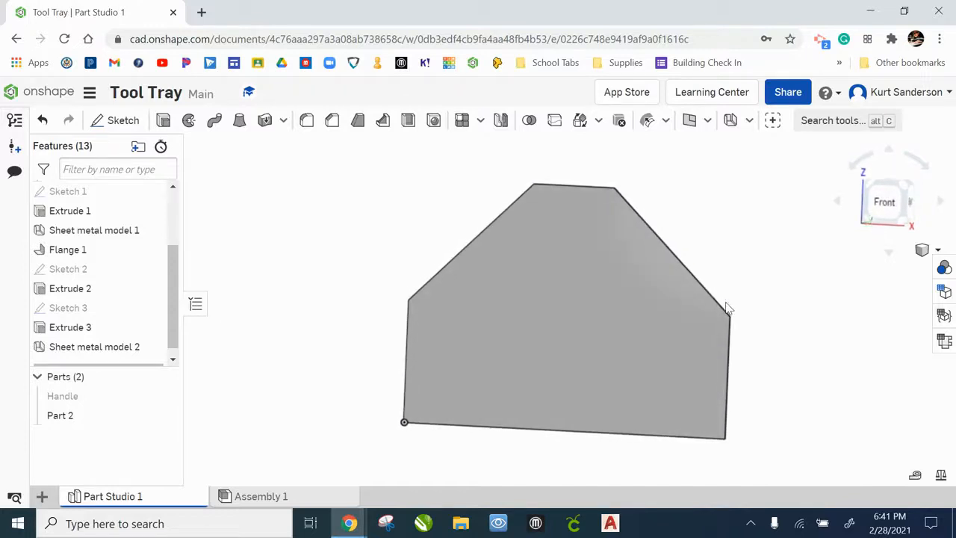
click(749, 121)
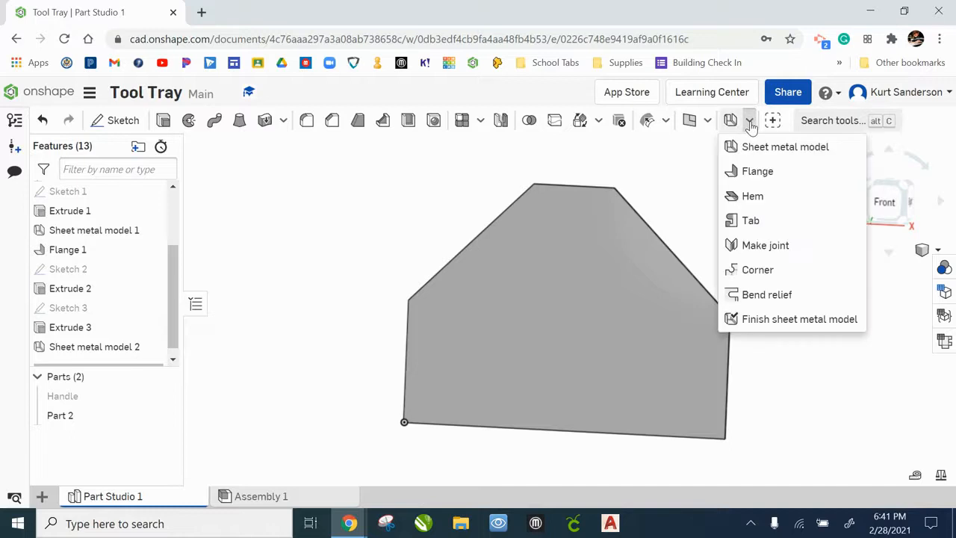
click(768, 198)
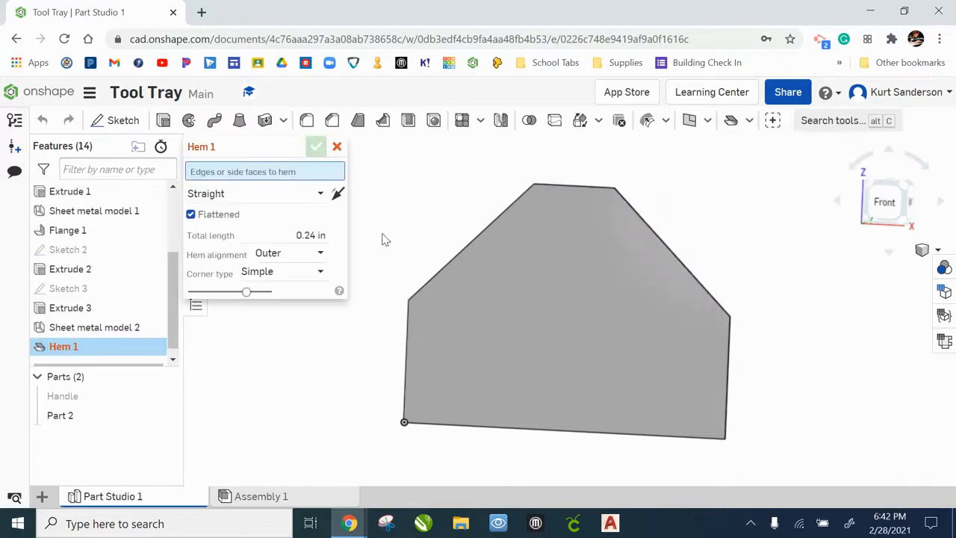
click(311, 235)
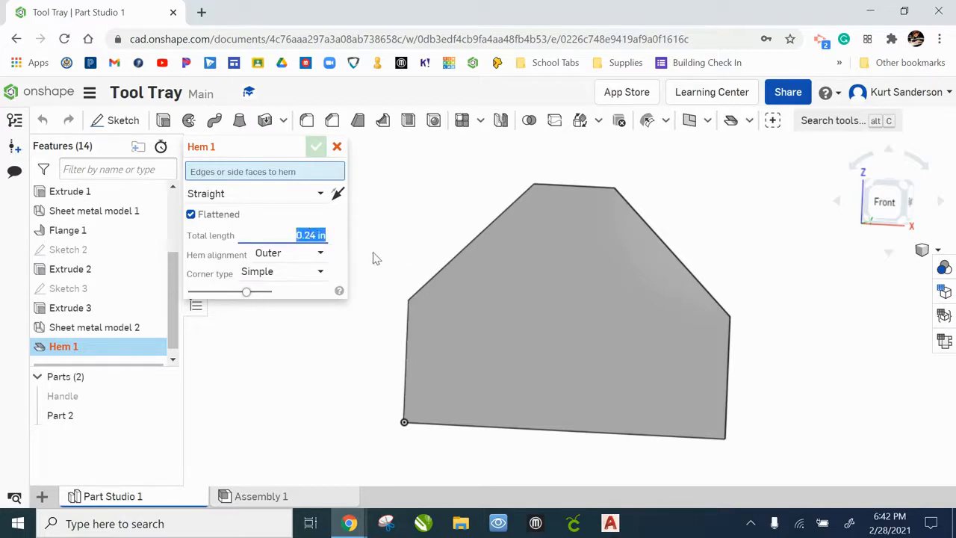
text(3/8)
key(Tab)
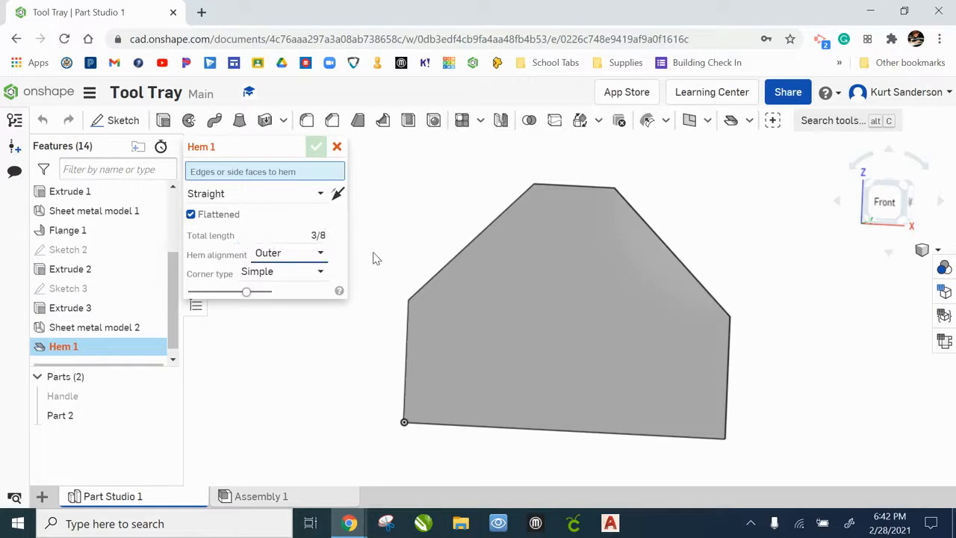
click(461, 251)
click(648, 225)
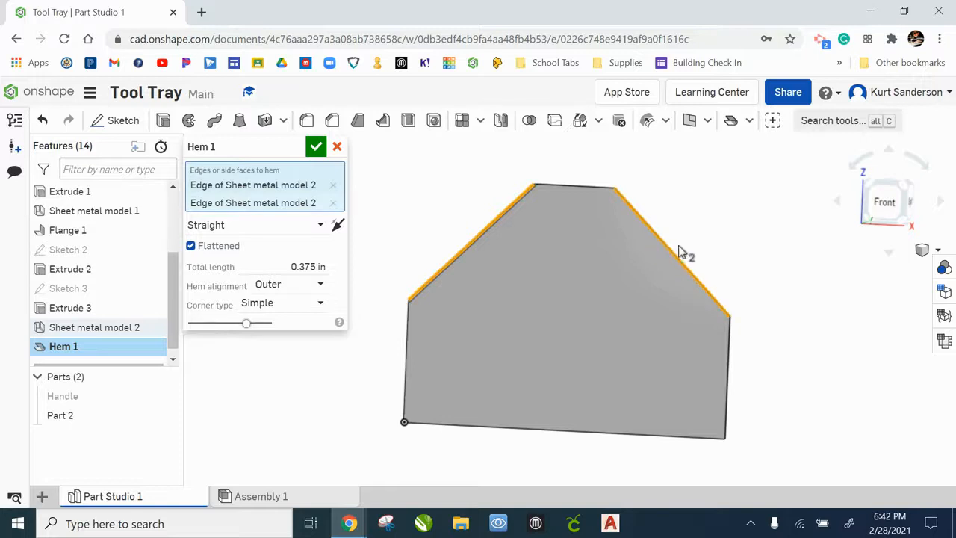
right_drag(742, 260, 628, 273)
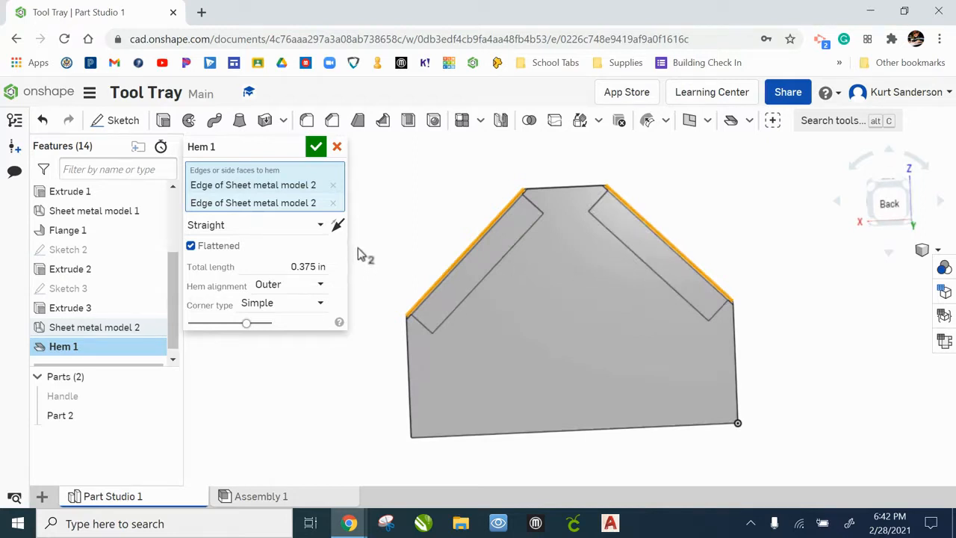
click(317, 148)
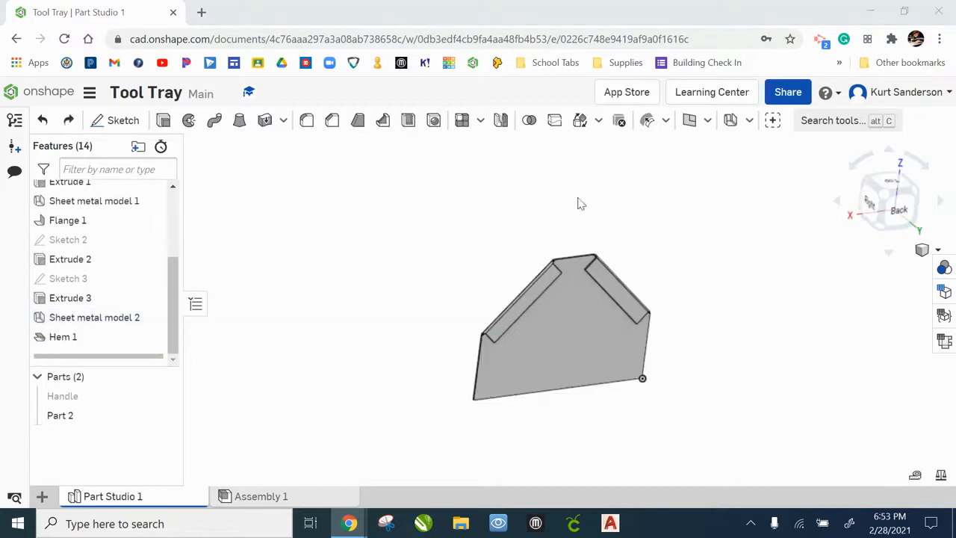
Inspect the hemmed handle from the back view
scroll(573, 287, up, 5)
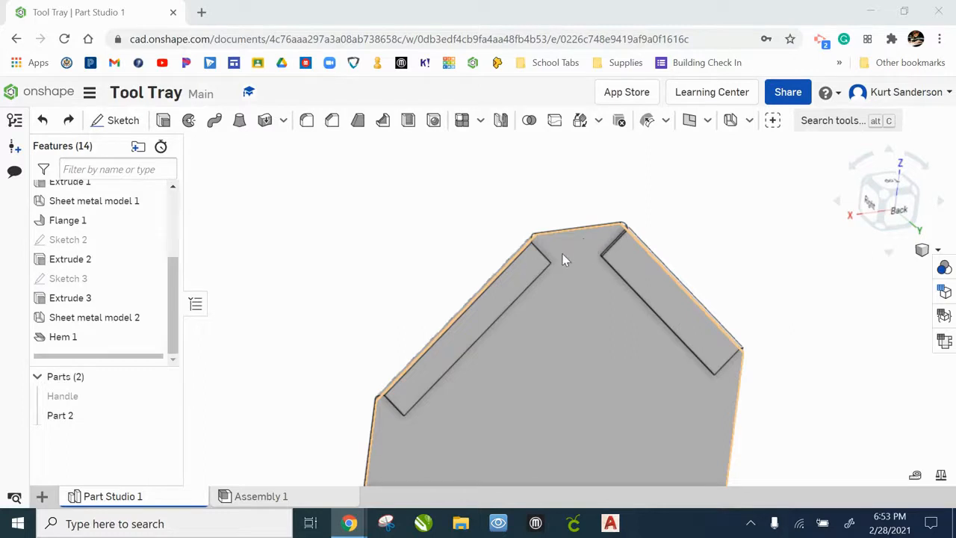
right_drag(532, 409, 513, 392)
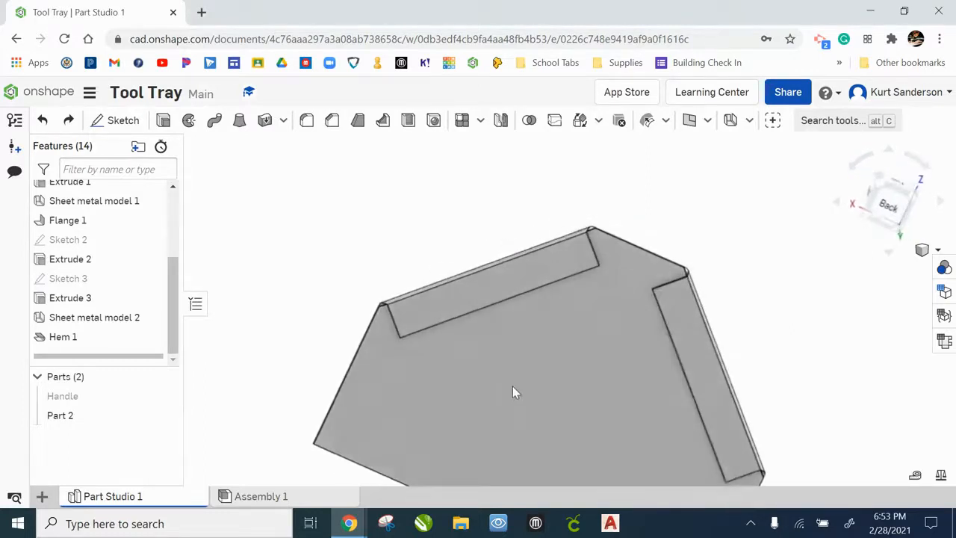
click(888, 209)
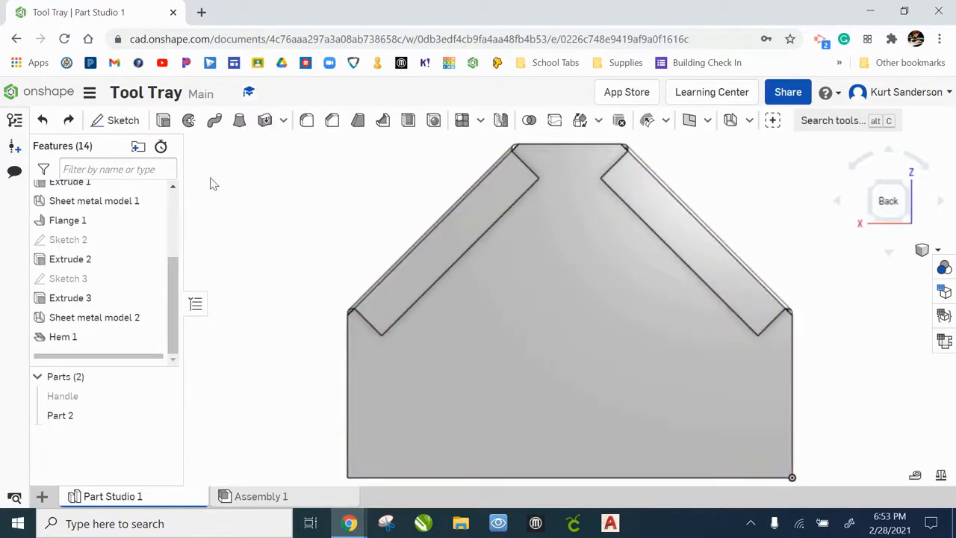
Start a sketch on the handle end's back face and draw a 1/8 in diameter circle centered below the top edge
click(120, 121)
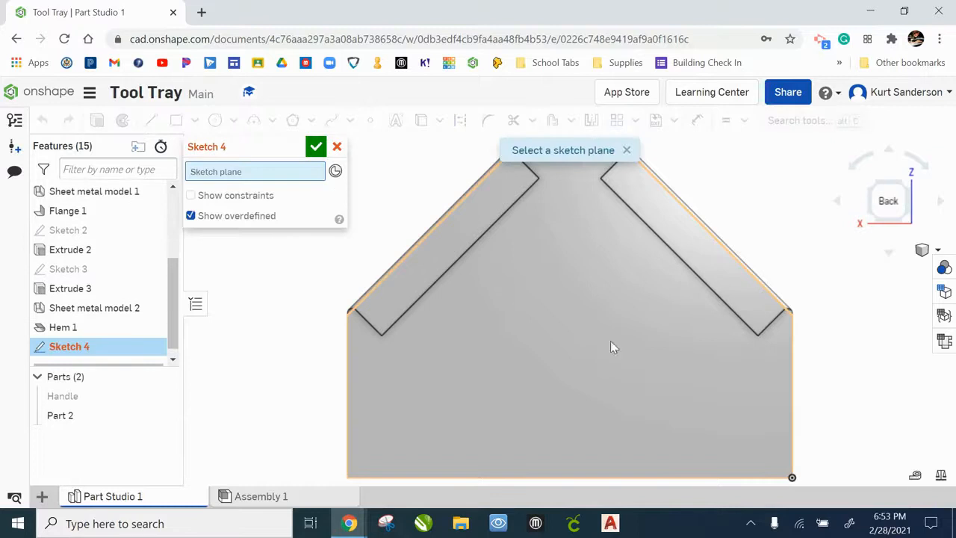
click(561, 329)
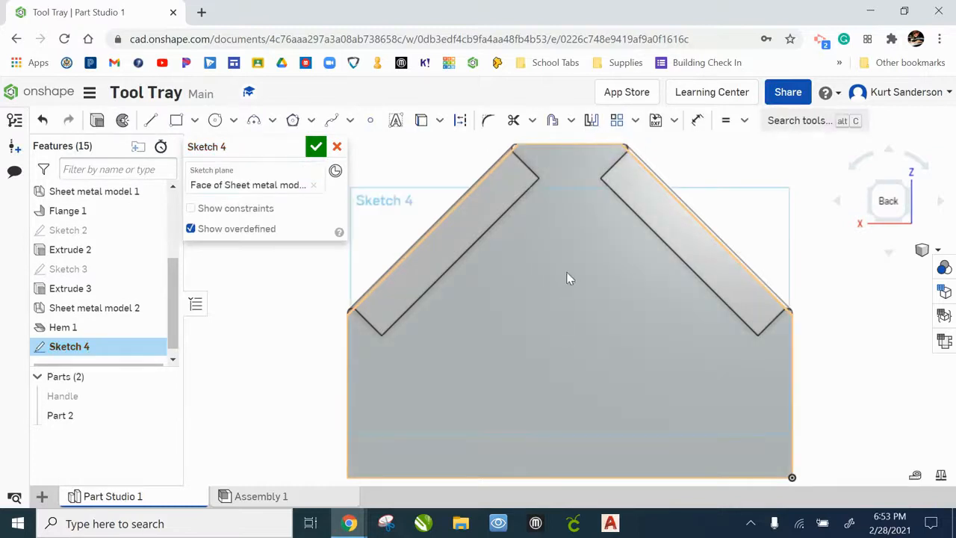
right_click(545, 282)
click(608, 322)
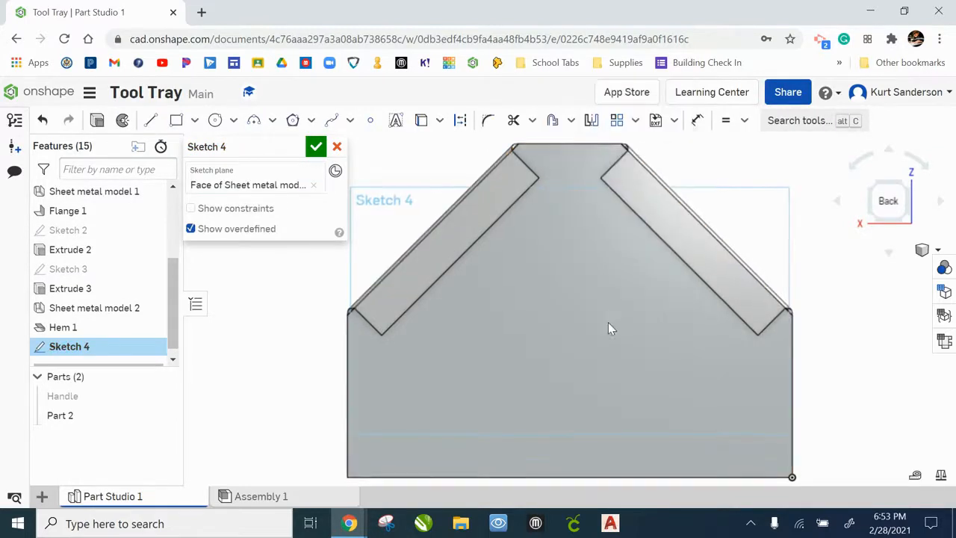
click(216, 122)
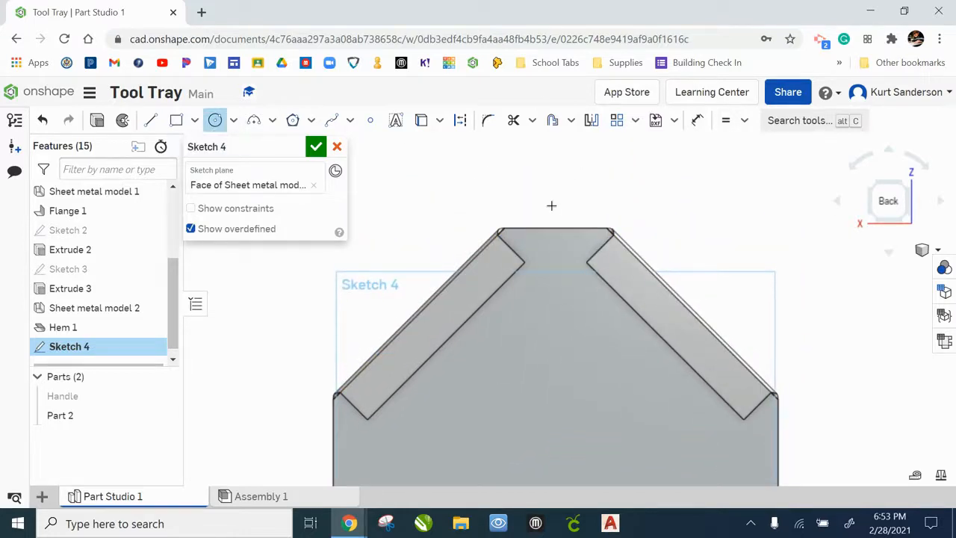
scroll(552, 205, up, 3)
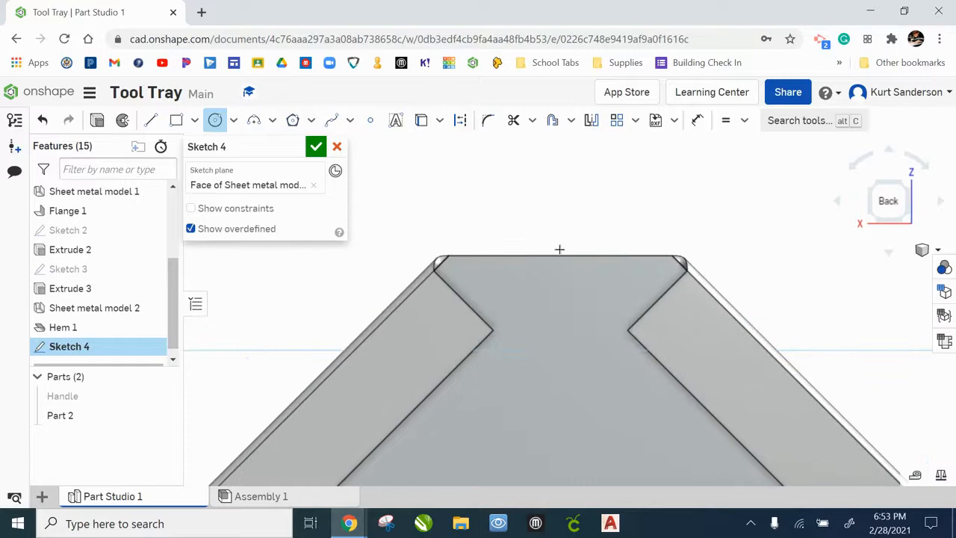
click(558, 301)
click(583, 301)
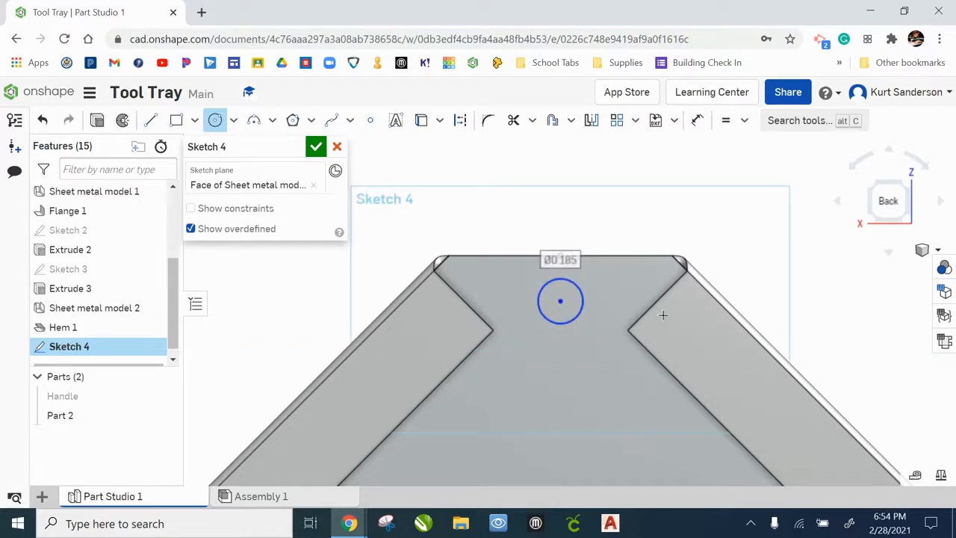
text(1/8)
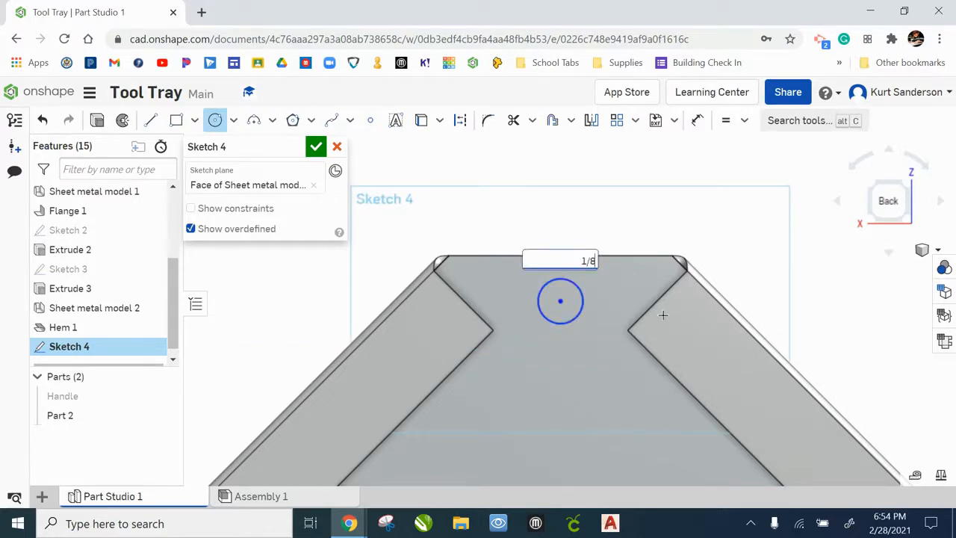
key(Return)
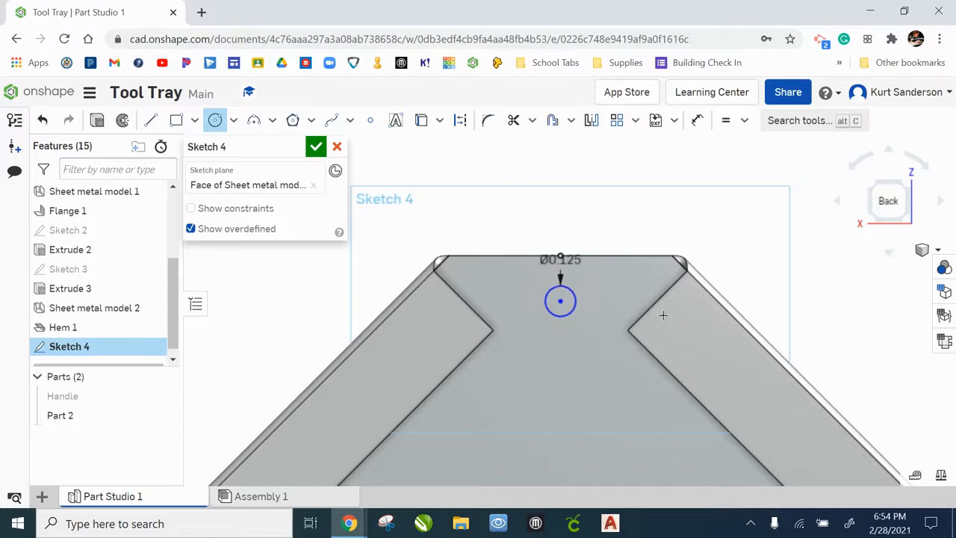
Dimension the circle's center 3/8 in below the top edge and finish the sketch
click(696, 122)
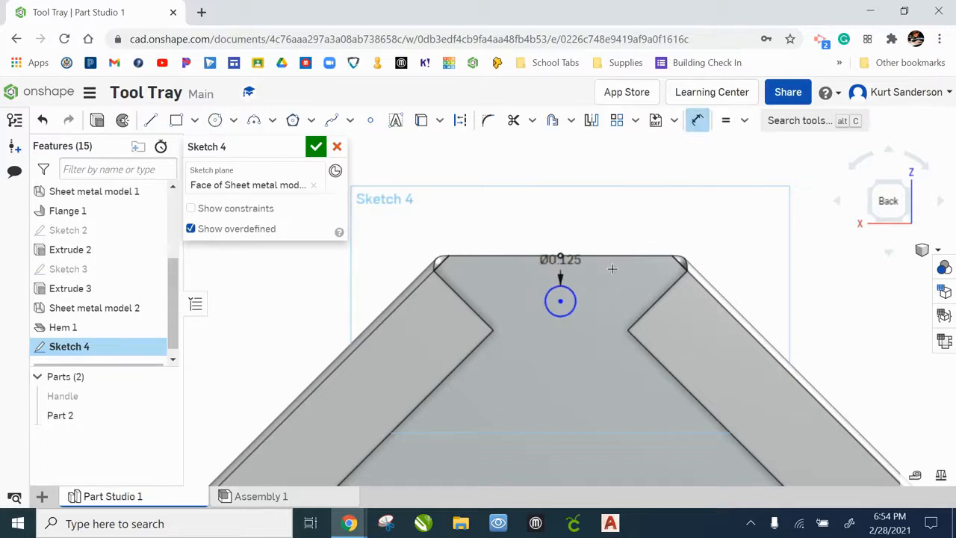
scroll(611, 269, up, 3)
scroll(567, 267, up, 2)
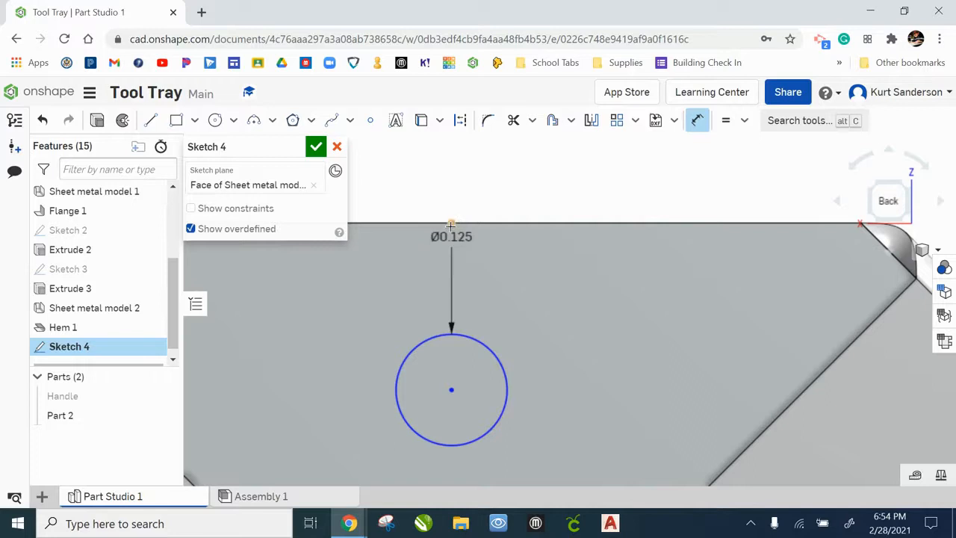
click(451, 388)
click(676, 305)
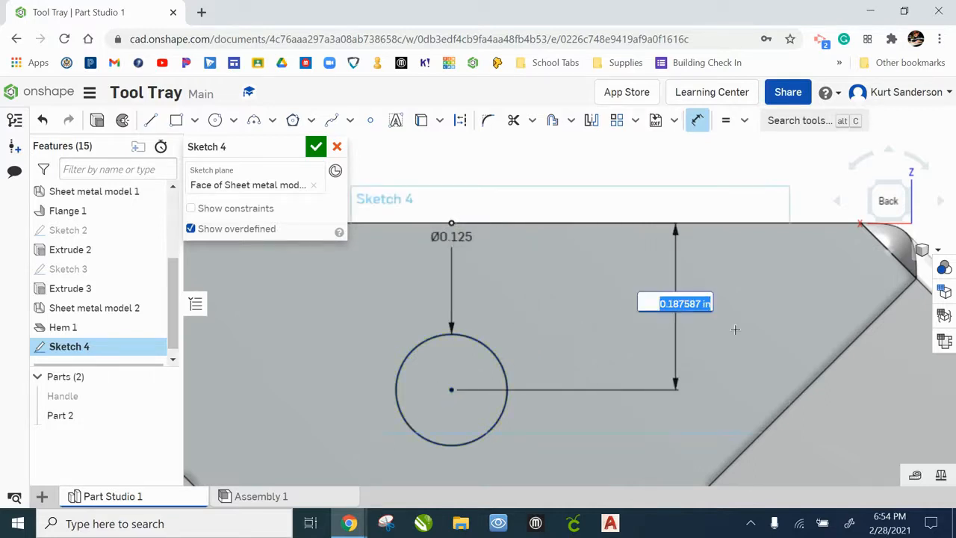
text(3)
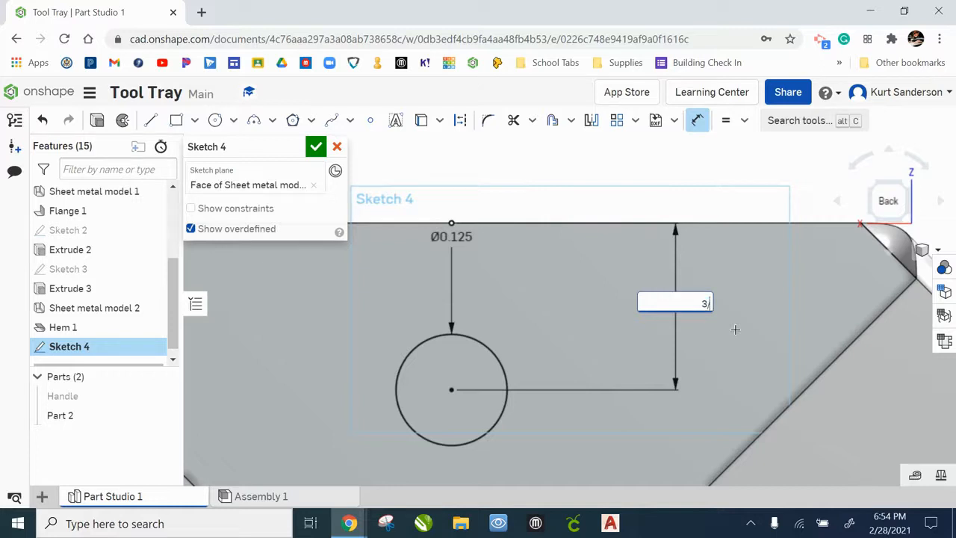
text(/8)
key(Return)
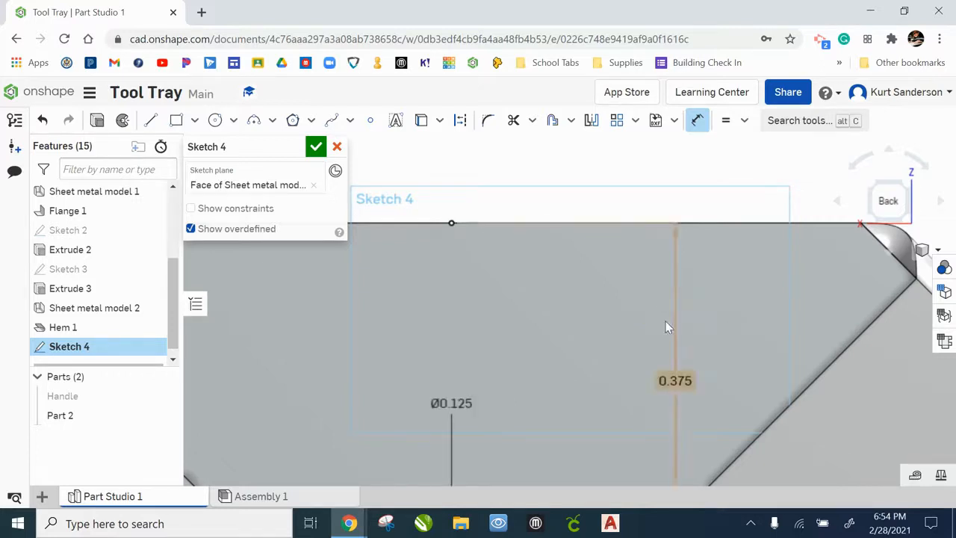
scroll(664, 324, down, 3)
scroll(619, 306, down, 2)
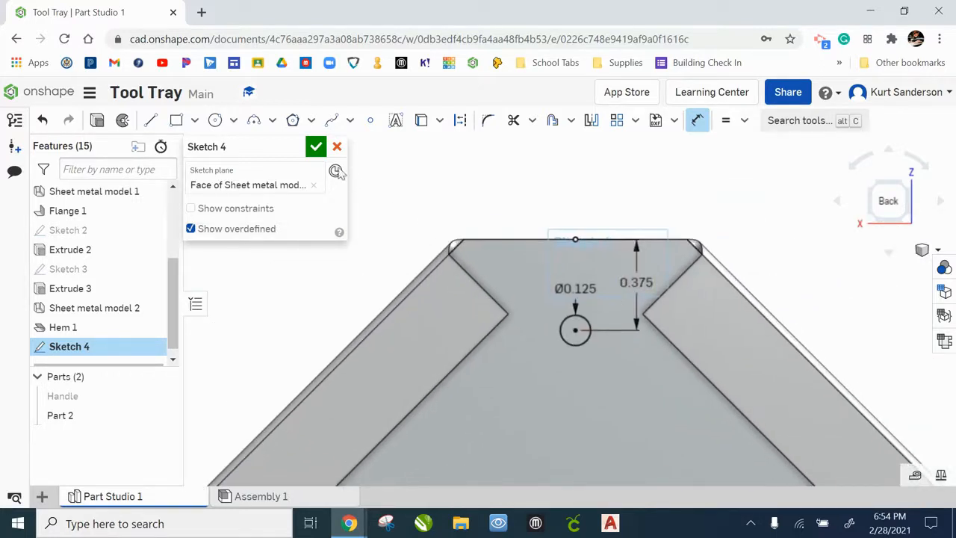
click(316, 147)
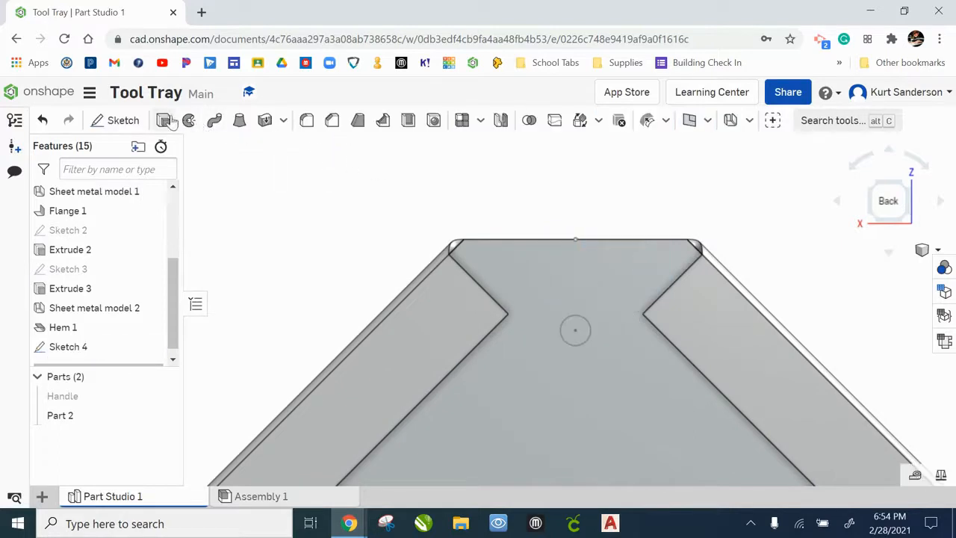
Extrude the circle as a Remove cut Through all to make a hole in the end part
click(189, 120)
click(577, 329)
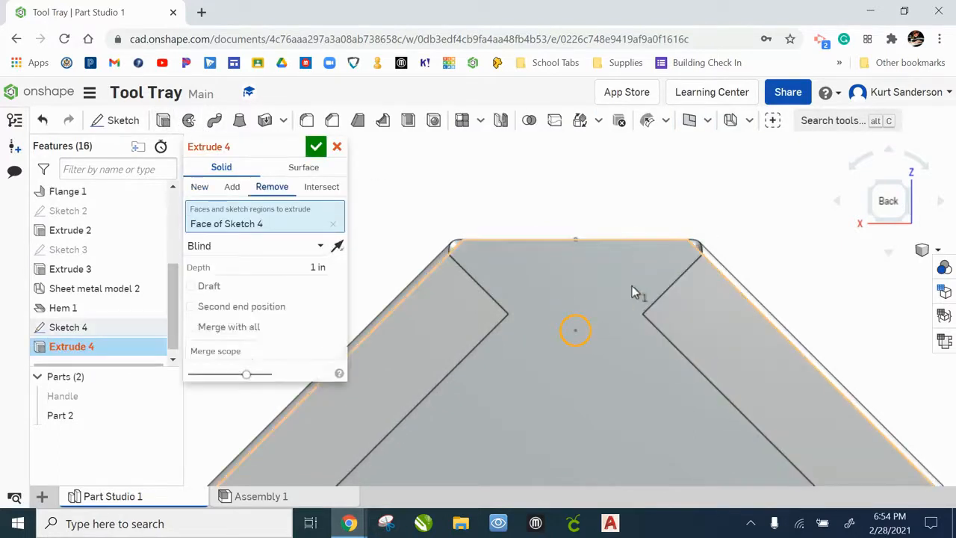
right_drag(634, 292, 626, 305)
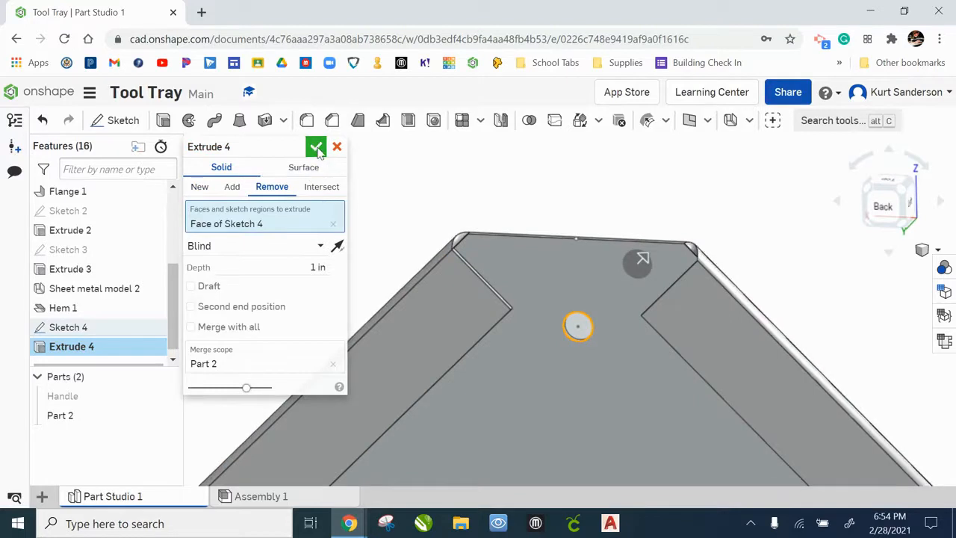
click(261, 249)
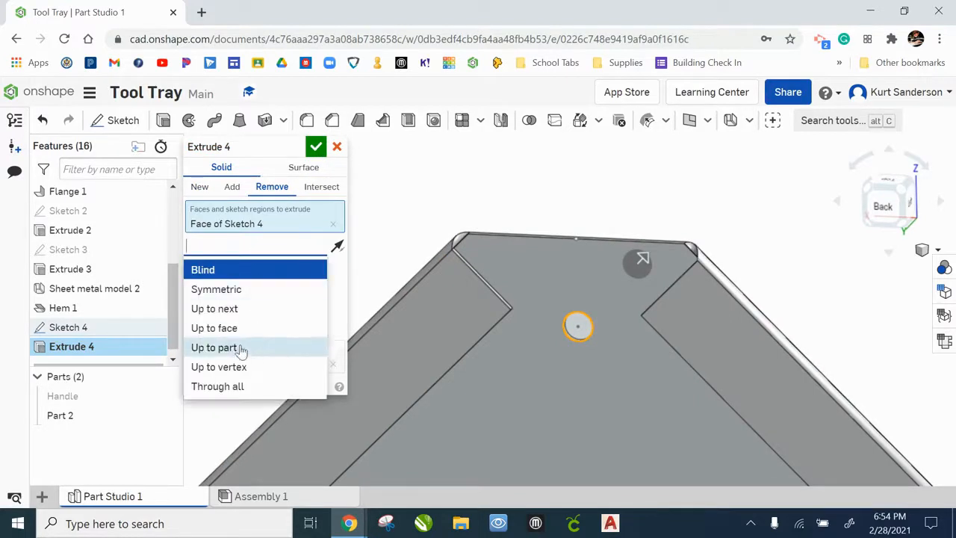
click(239, 386)
click(315, 147)
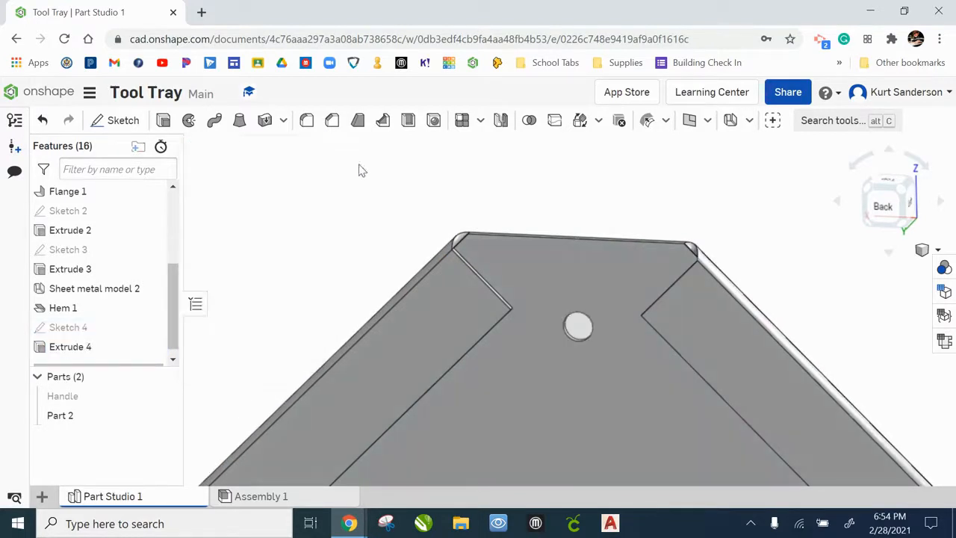
Rename Part 2 as End
scroll(569, 374, down, 3)
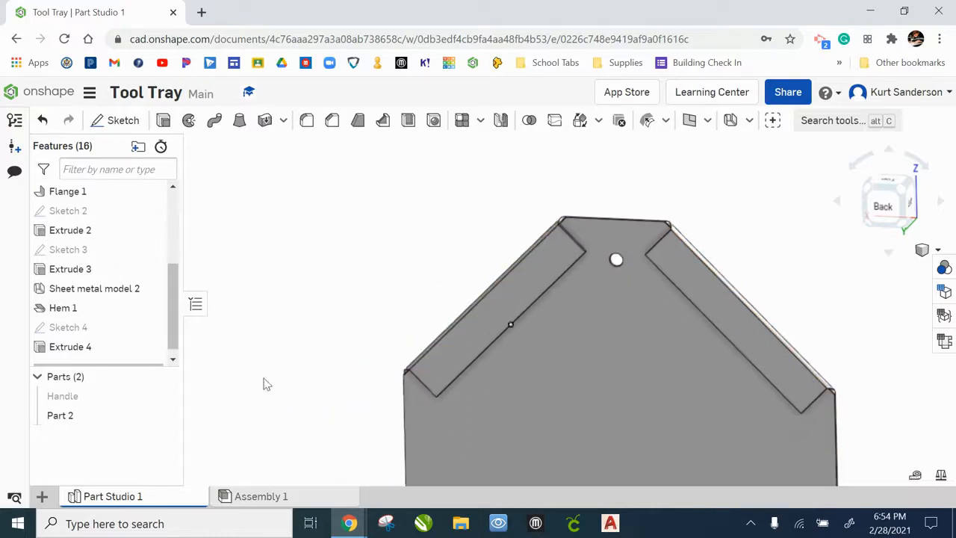
right_click(79, 414)
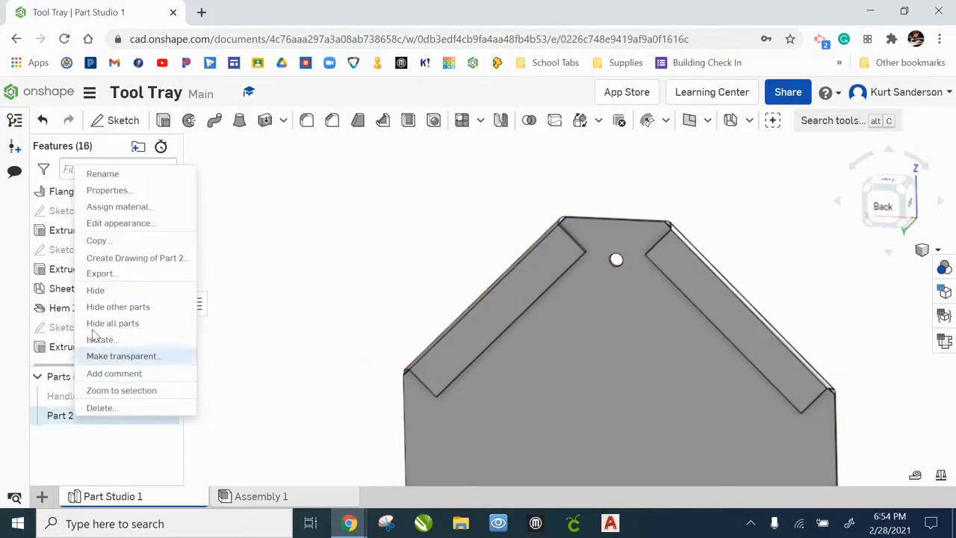
click(102, 174)
text(End)
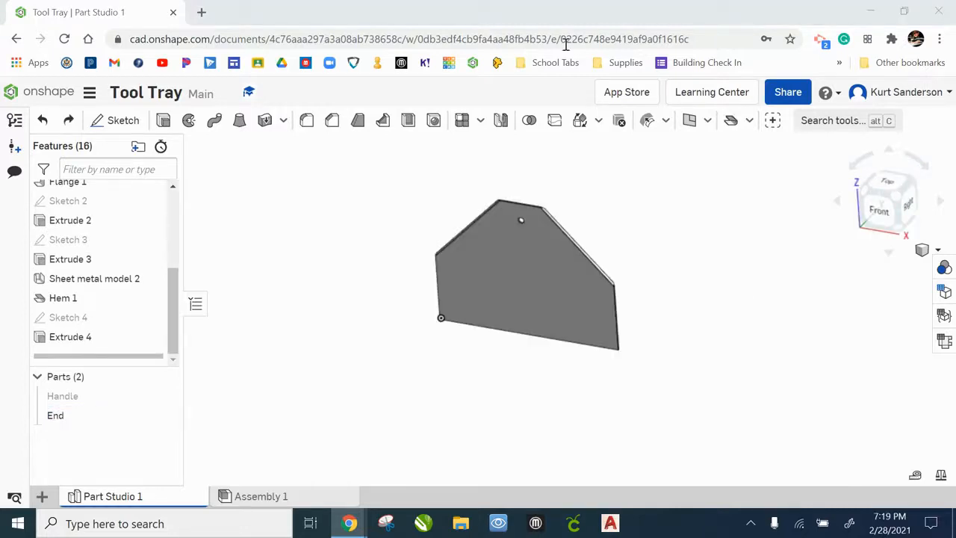
Start a new sketch on the end's back face and draw a 1/8 in diameter circle above the bottom edge's midpoint
mouse_move(687, 348)
right_down()
mouse_move(613, 333)
mouse_move(595, 361)
mouse_move(563, 349)
mouse_move(634, 372)
mouse_move(623, 367)
mouse_move(650, 345)
mouse_move(693, 365)
mouse_move(603, 358)
mouse_move(576, 367)
mouse_move(580, 373)
mouse_move(559, 359)
mouse_move(552, 371)
mouse_move(548, 359)
right_up()
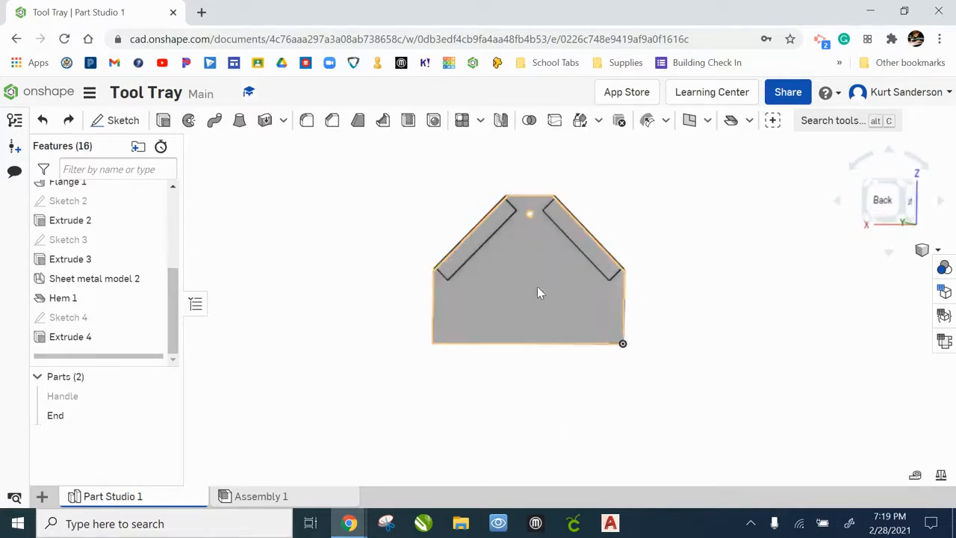
right_drag(590, 393, 576, 380)
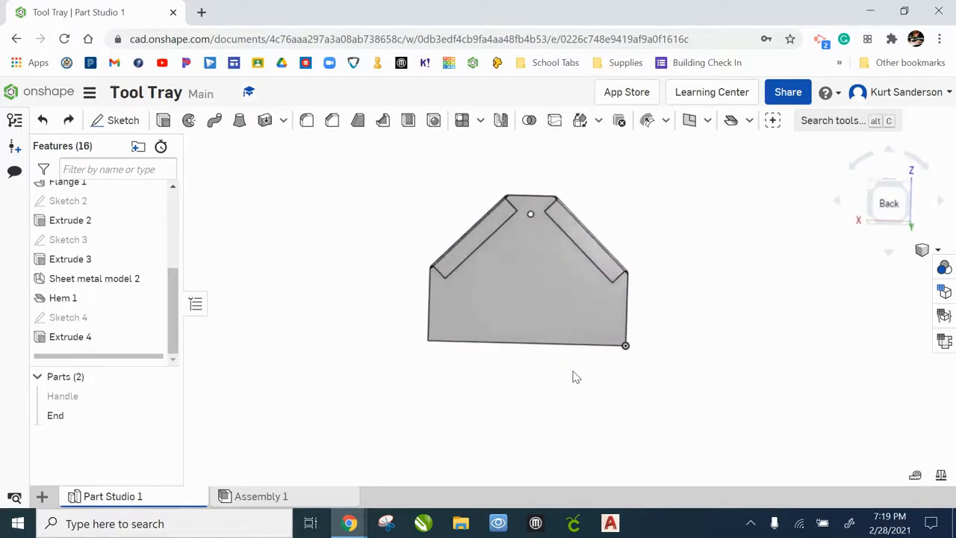
click(119, 121)
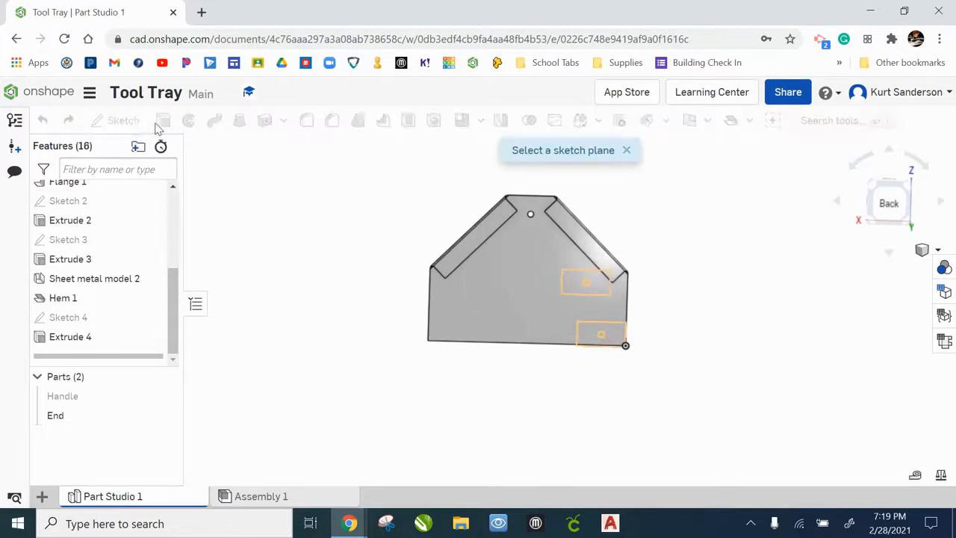
click(525, 280)
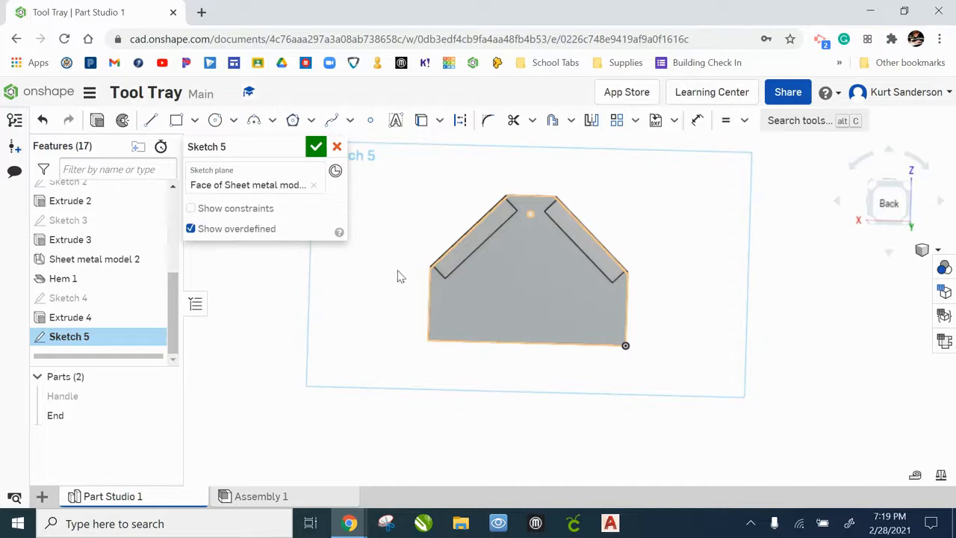
right_click(367, 278)
click(441, 419)
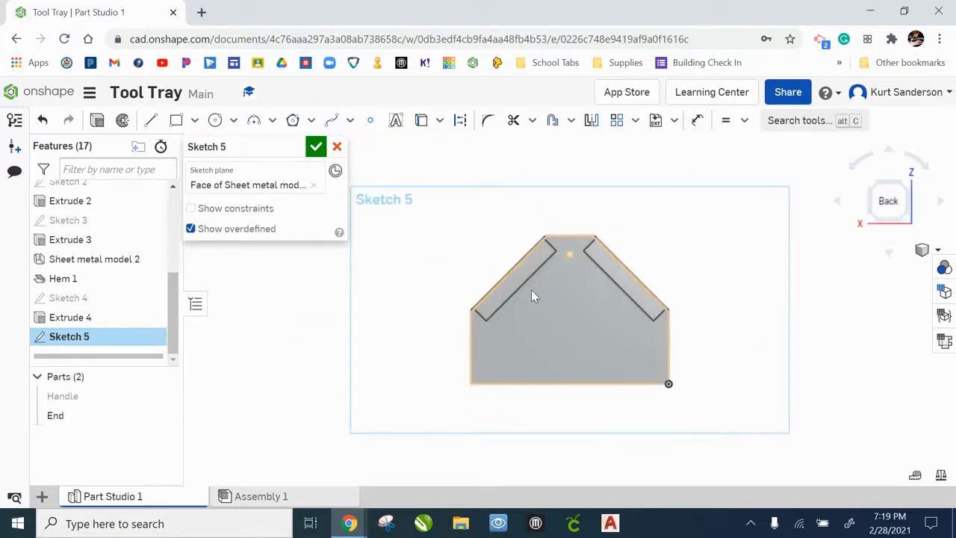
click(216, 122)
scroll(572, 389, up, 5)
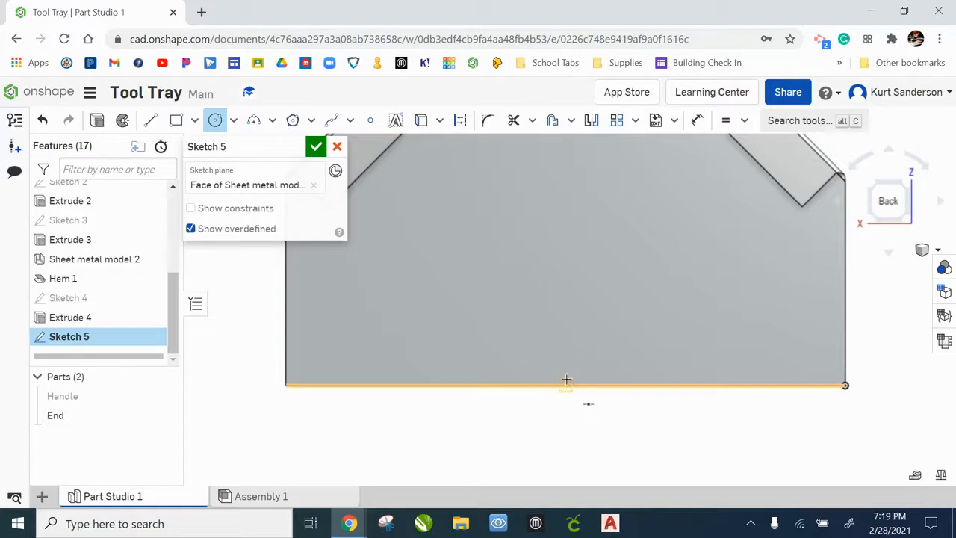
click(565, 349)
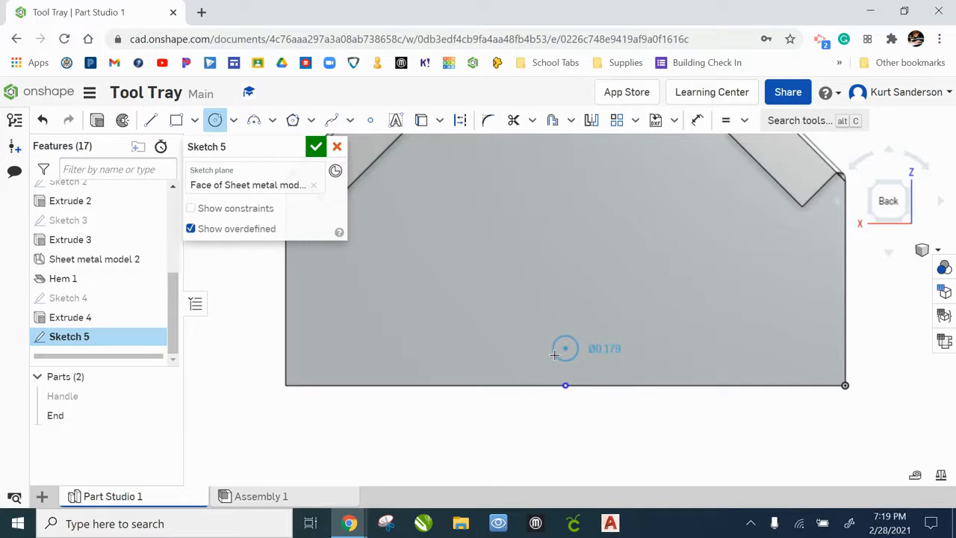
click(554, 354)
text(1/8)
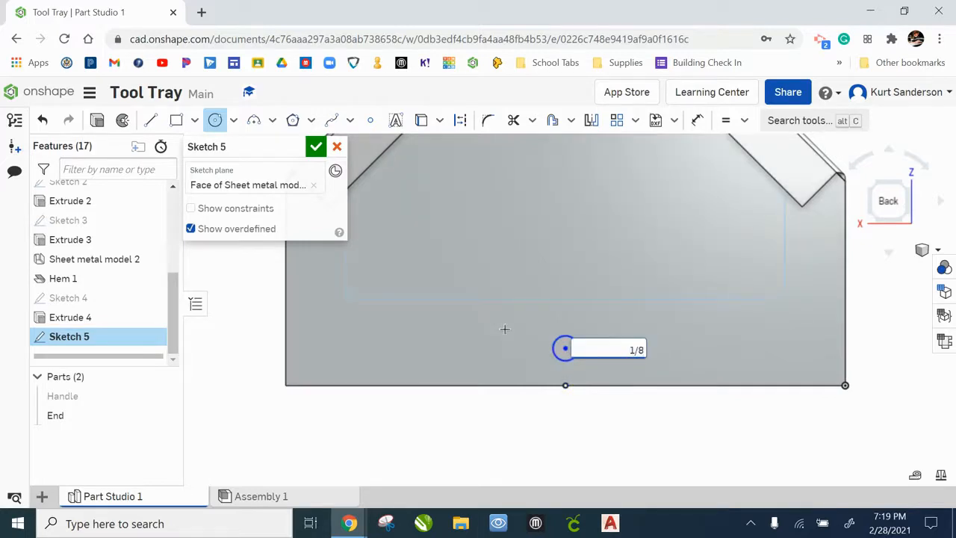
key(Return)
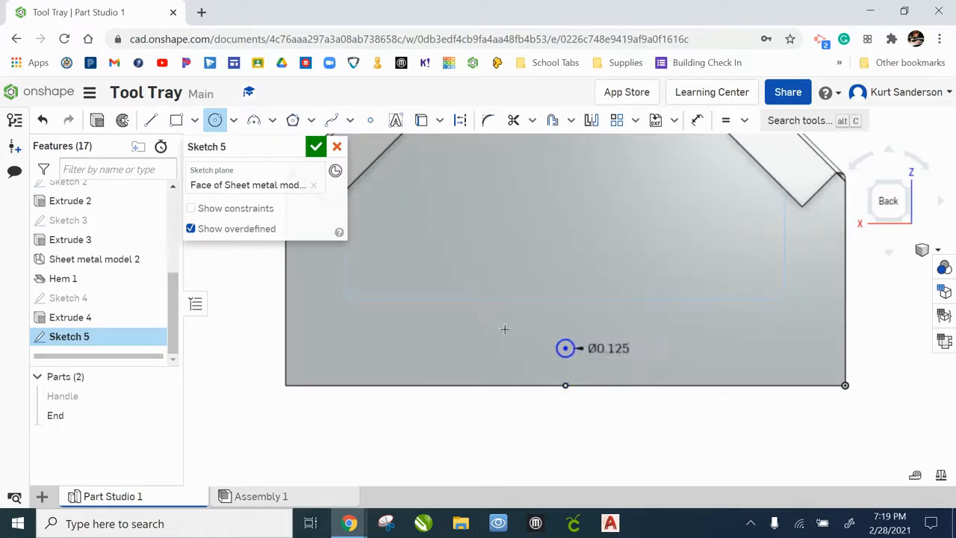
Dimension the new circle's center 1/4 in above the bottom edge
click(697, 120)
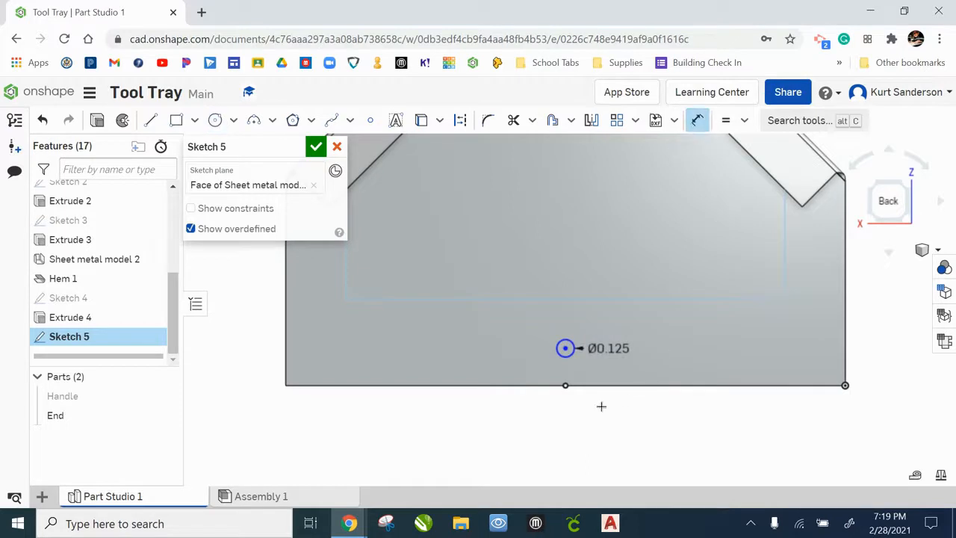
scroll(579, 401, up, 2)
scroll(579, 401, up, 1)
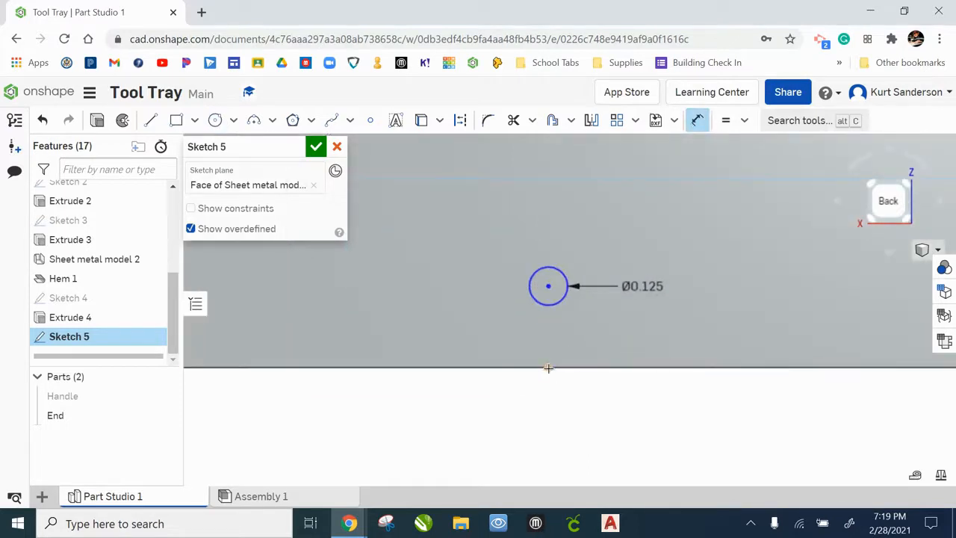
click(549, 365)
click(547, 287)
click(467, 326)
text(1)
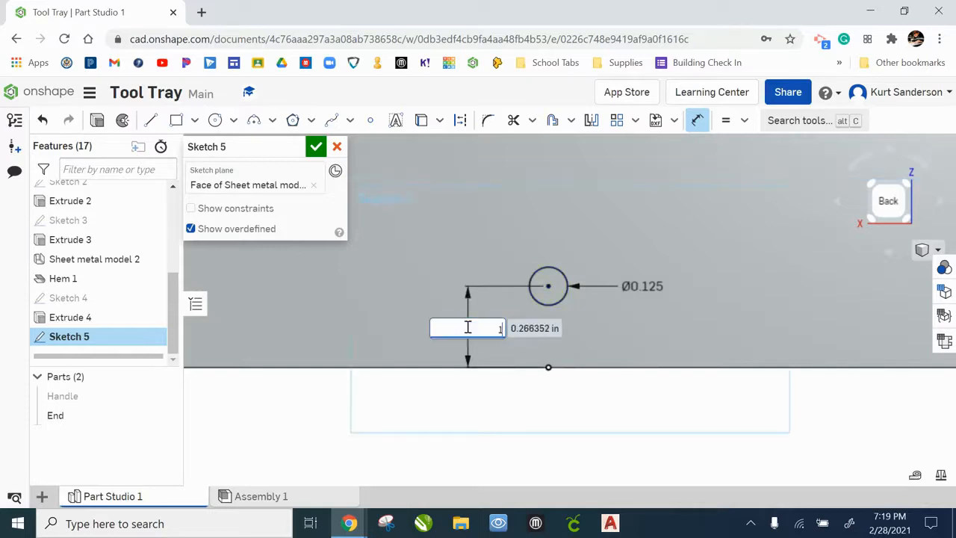
text(/4)
key(Return)
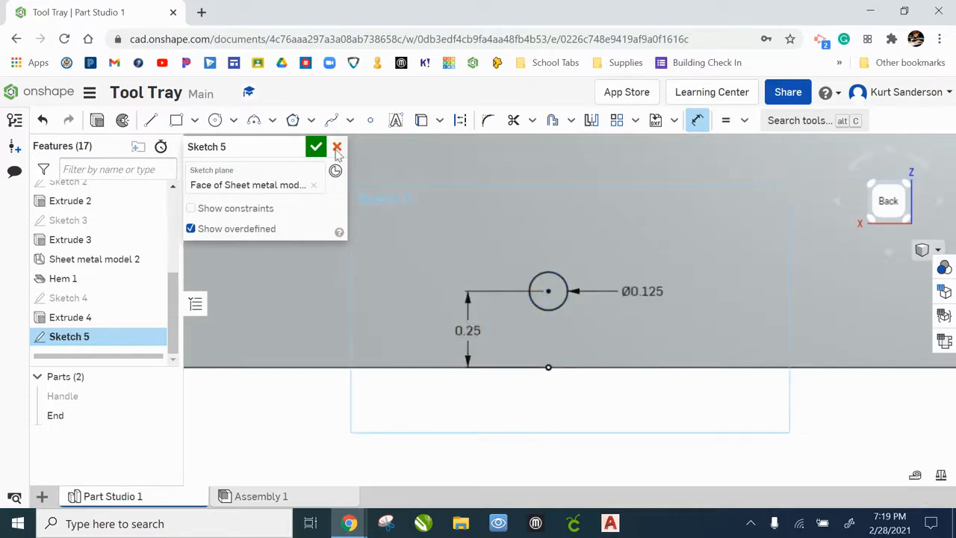
Draw a 1/8 in diameter circle near the end's lower right corner
scroll(499, 237, down, 2)
scroll(501, 238, down, 3)
middle_drag(567, 234, 553, 304)
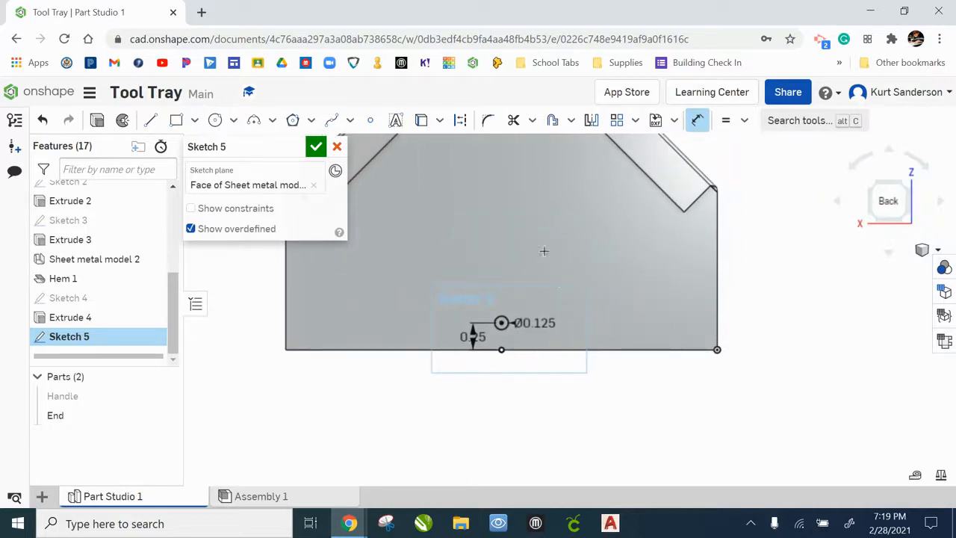
click(215, 120)
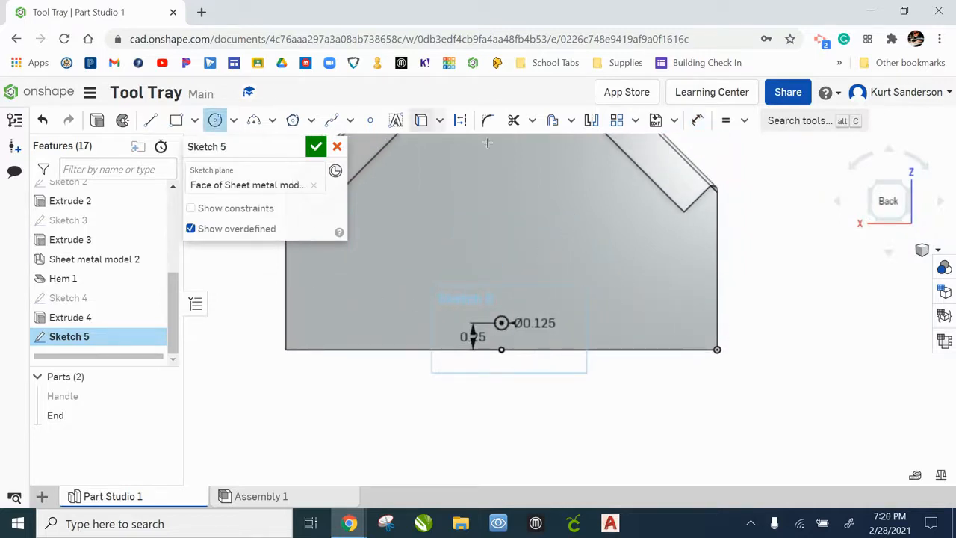
click(691, 280)
click(704, 279)
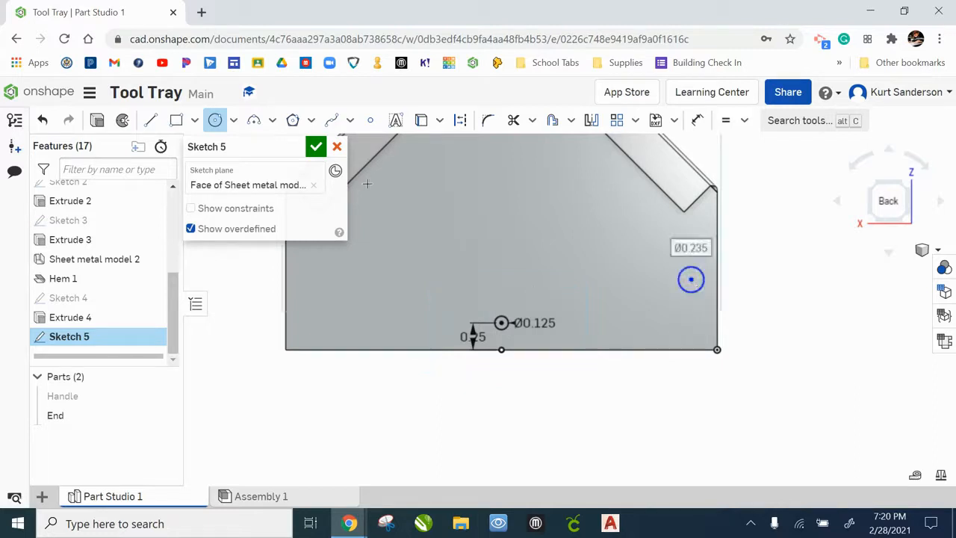
text(1/8)
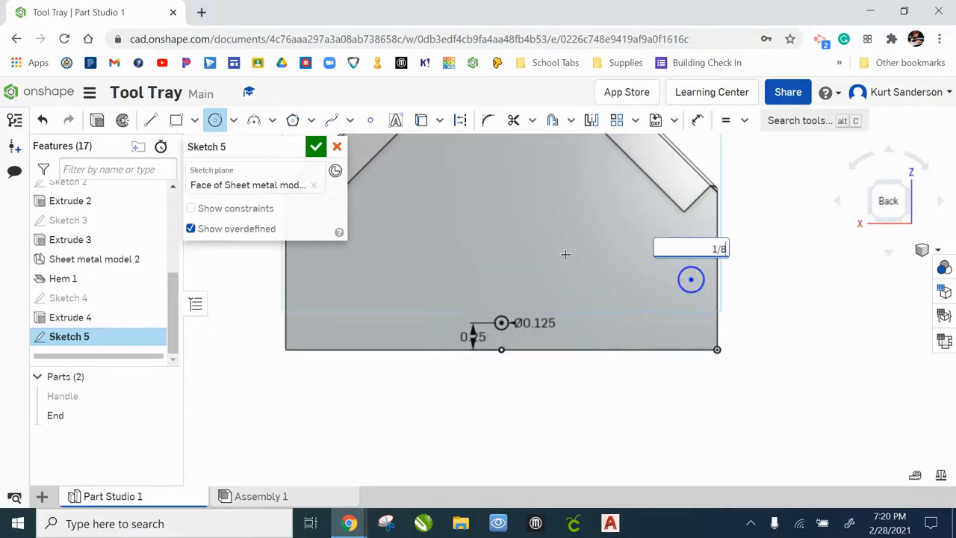
key(Return)
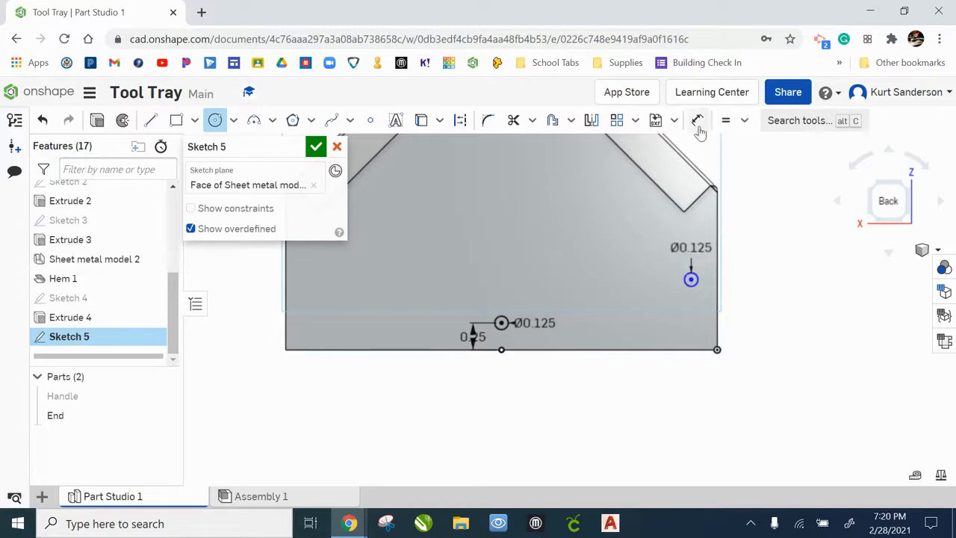
Dimension the new circle's center 1/4 in from the end's right edge
click(699, 124)
scroll(696, 297, up, 5)
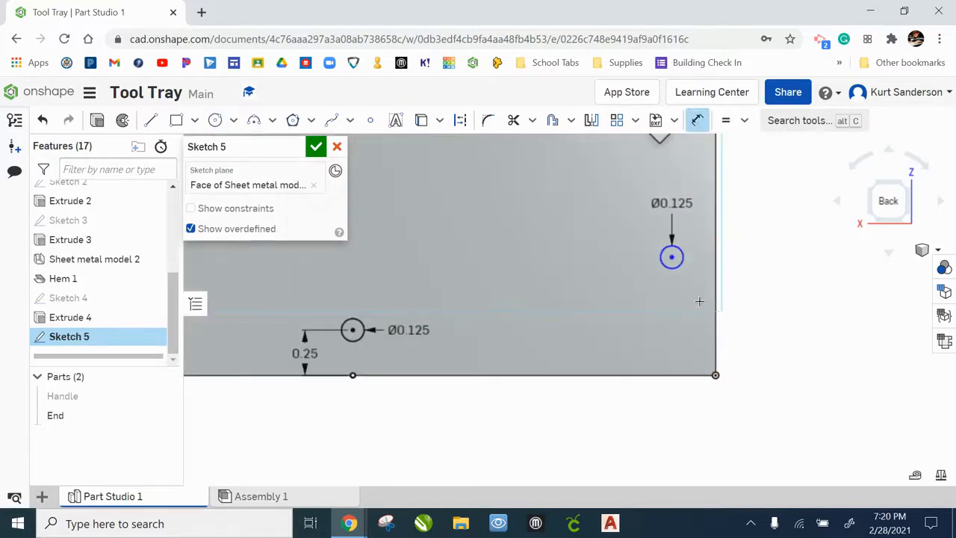
scroll(696, 297, up, 1)
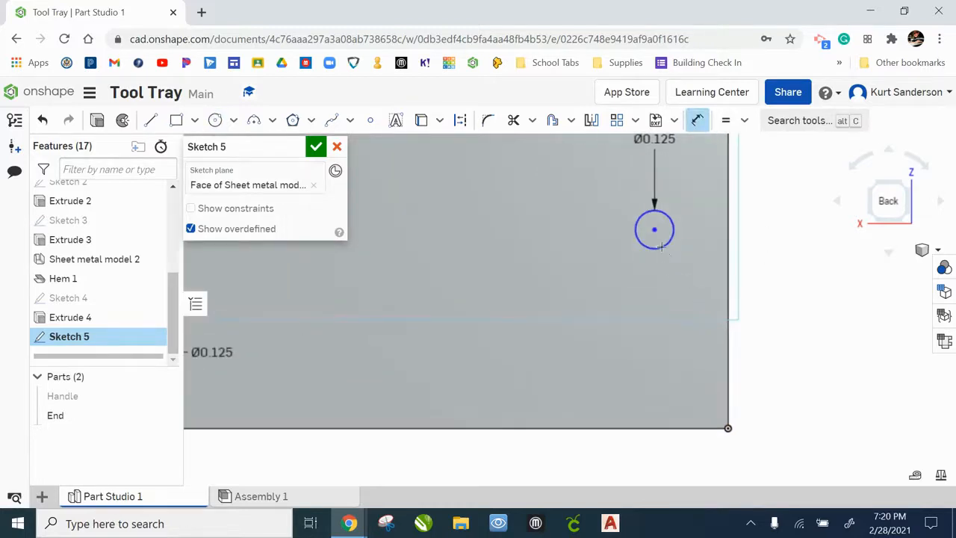
click(727, 235)
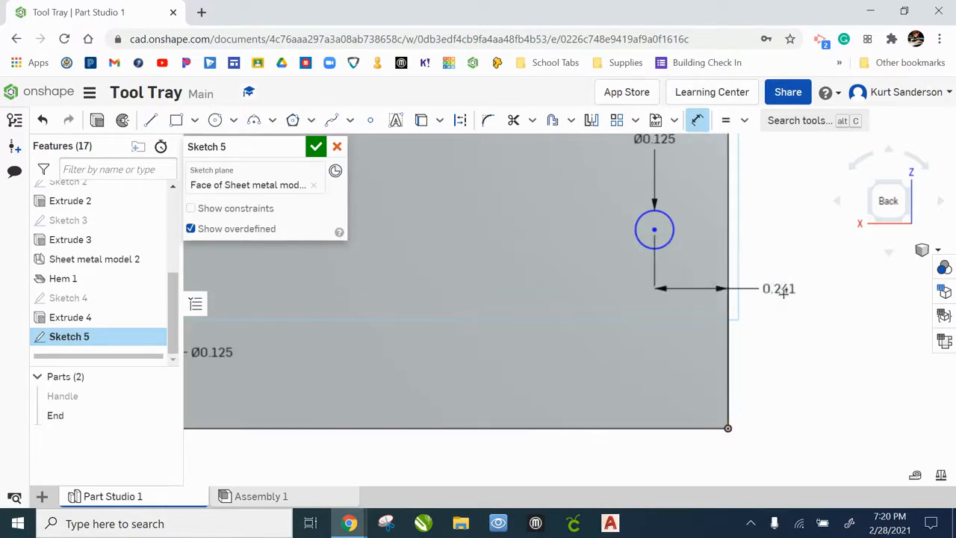
click(818, 305)
text(1/4)
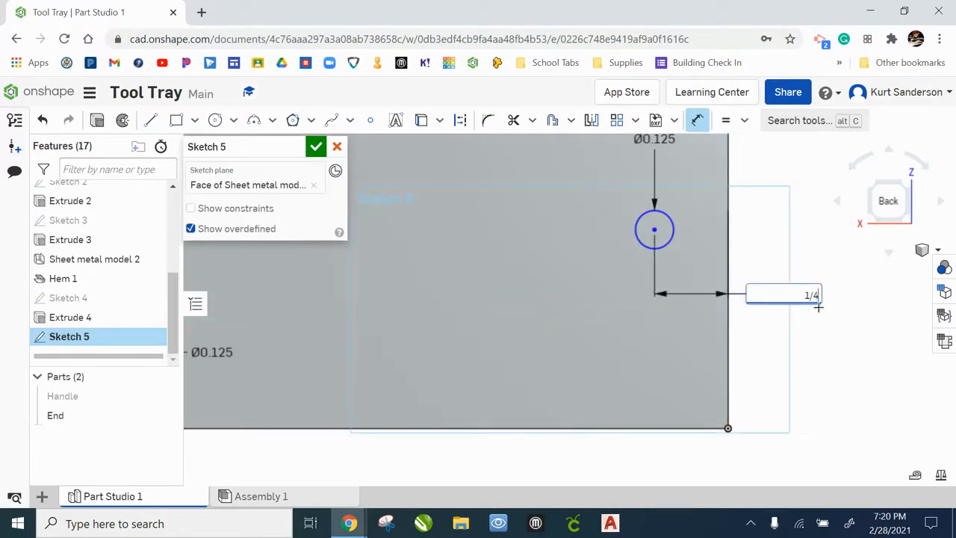
key(Return)
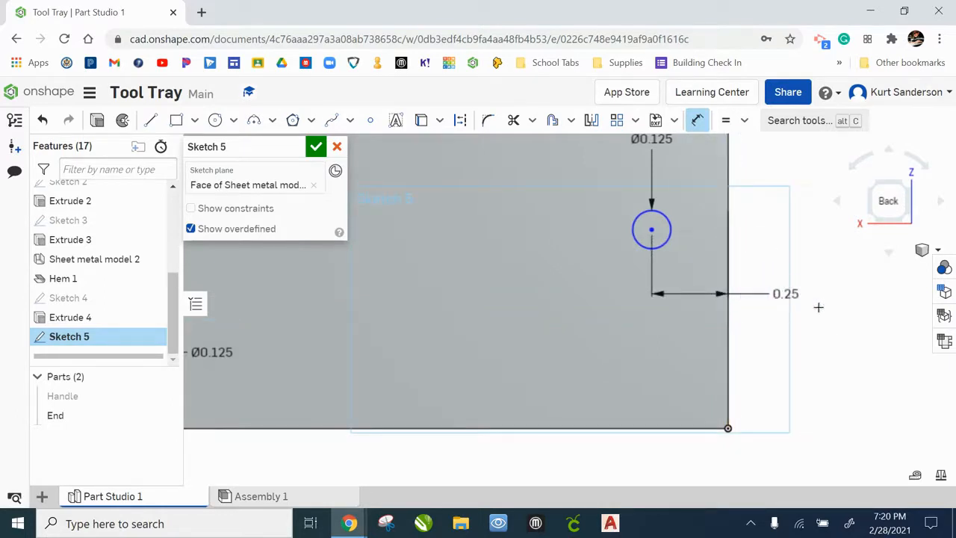
Dimension the same circle's center 3/4 in above the bottom edge
click(653, 230)
click(649, 427)
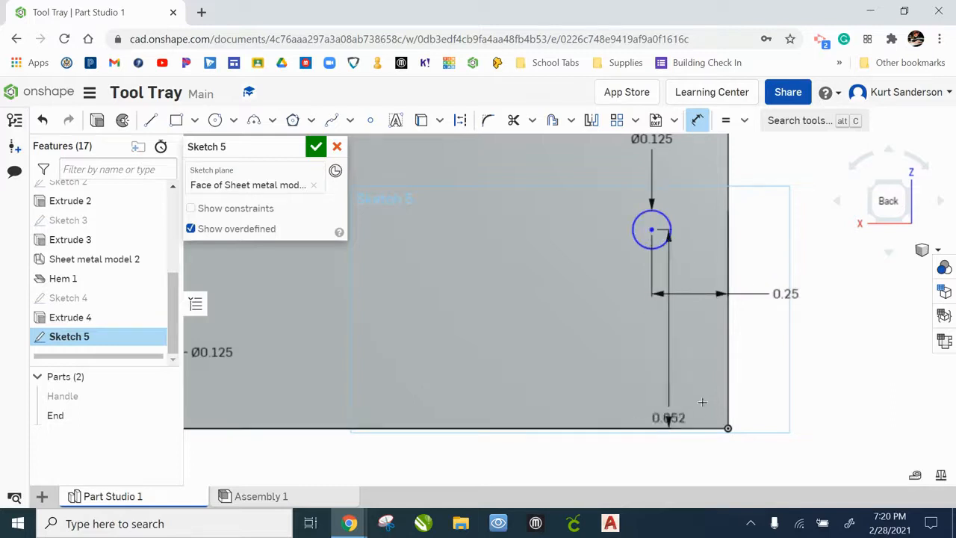
click(834, 356)
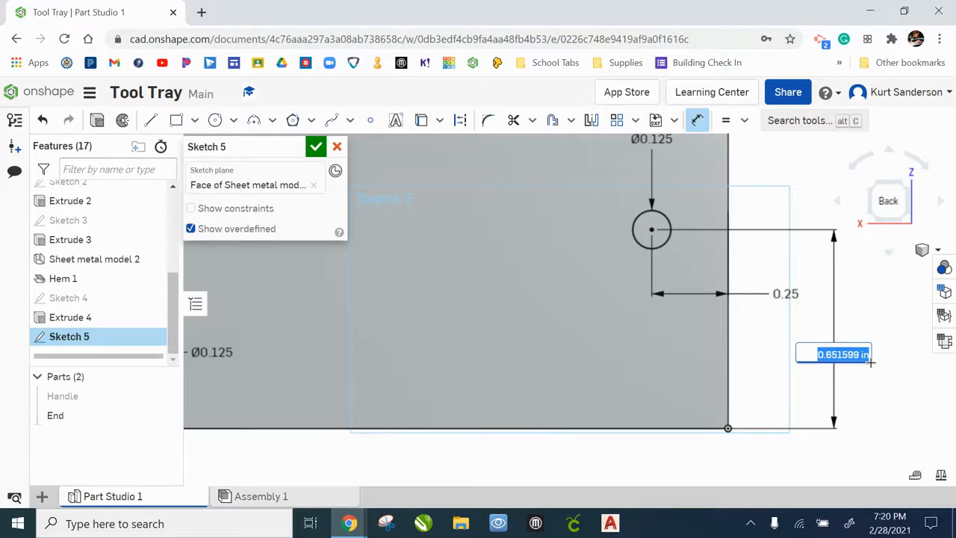
text(3/4)
key(Return)
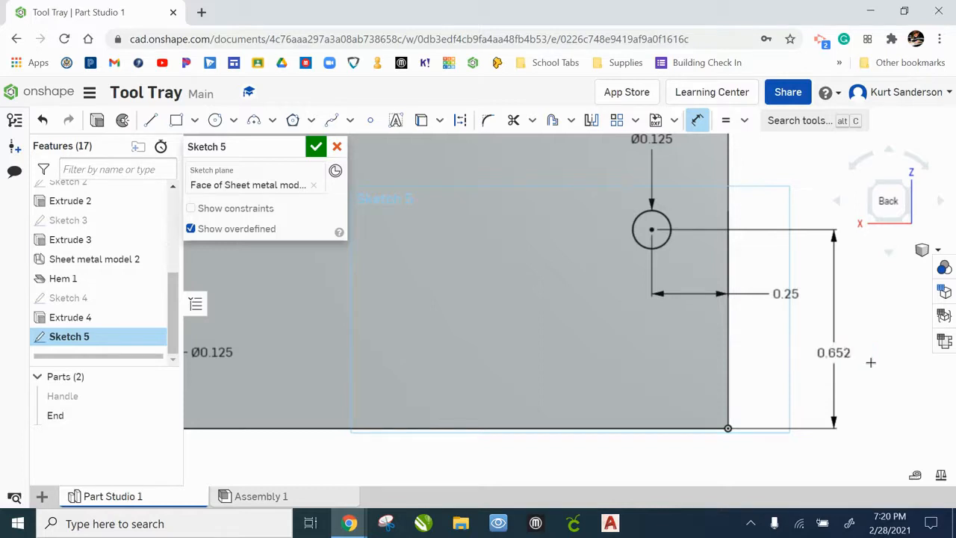
Draw a vertical construction line from the bottom edge's midpoint up to the center of the bottom hole circle
scroll(661, 333, down, 3)
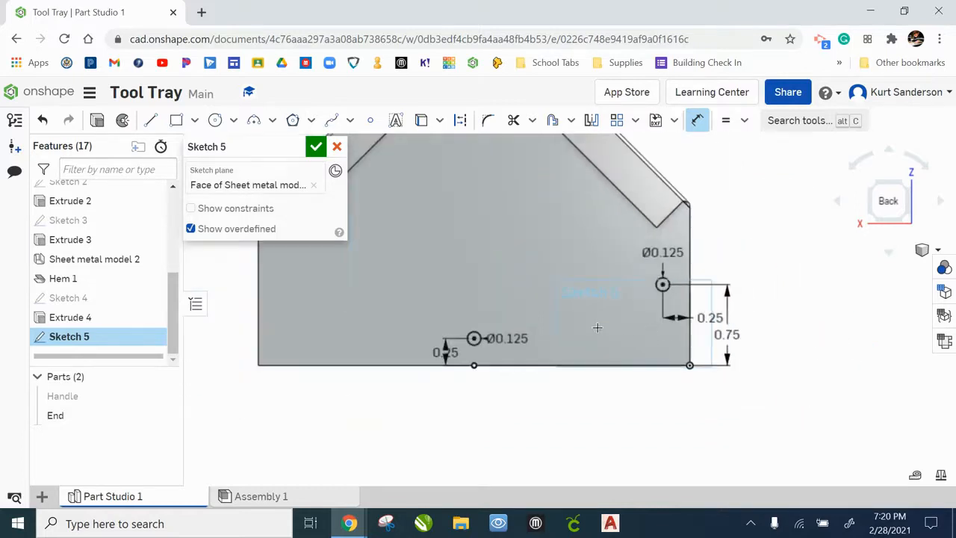
middle_drag(597, 326, 695, 348)
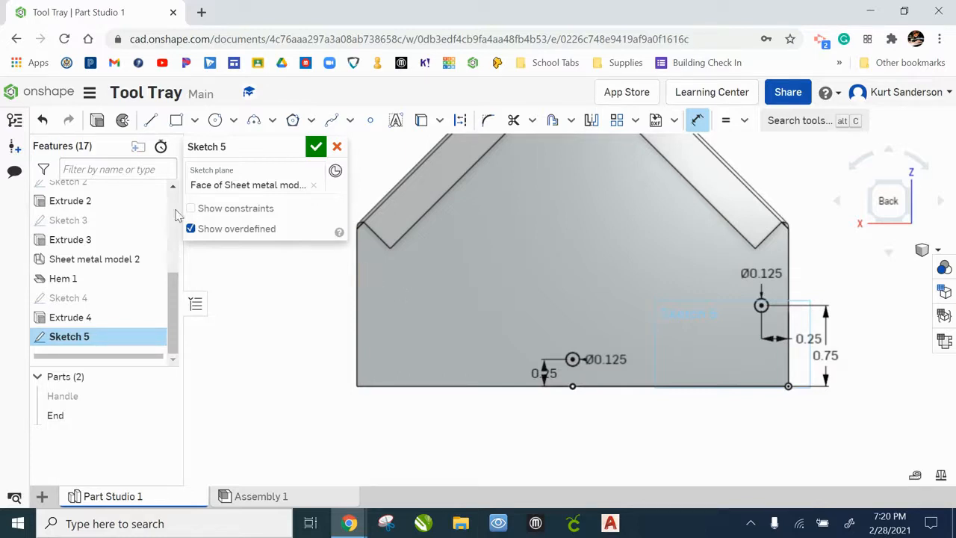
click(152, 122)
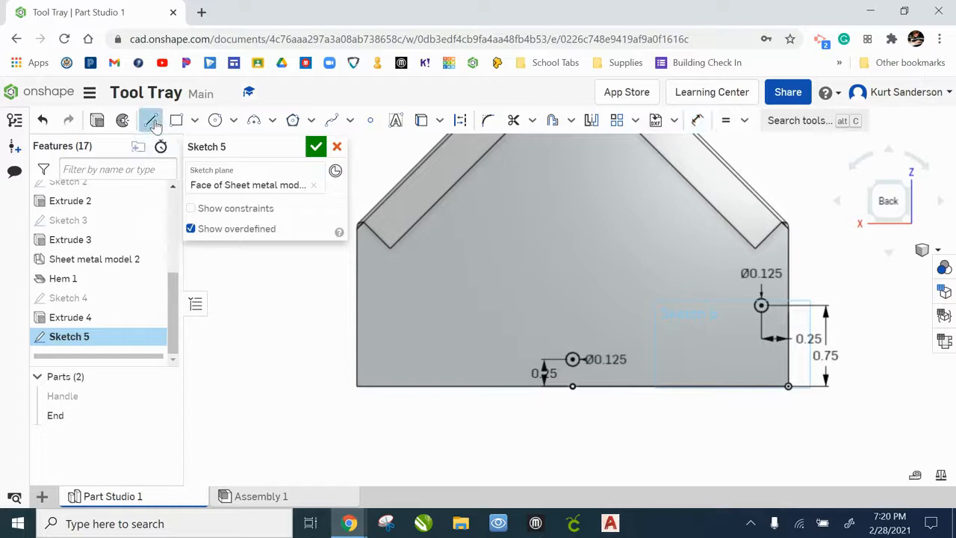
click(460, 121)
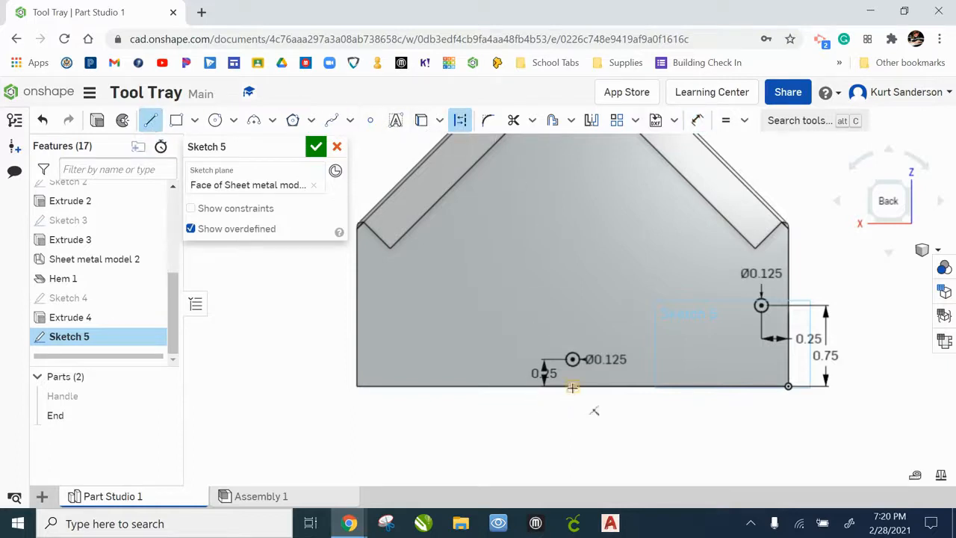
scroll(572, 386, up, 5)
click(573, 384)
click(573, 285)
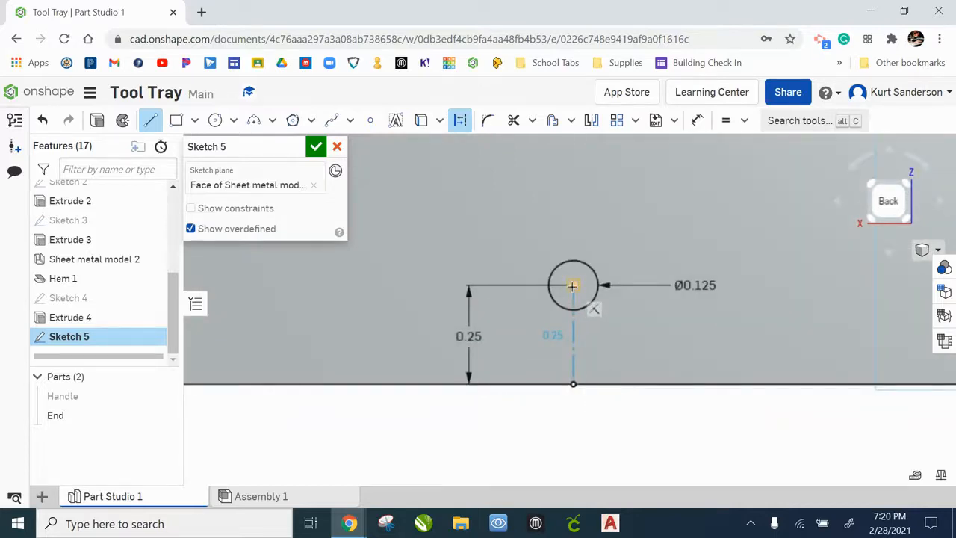
Mirror the right circle across the construction line to the left side, then finish the sketch
scroll(613, 393, down, 5)
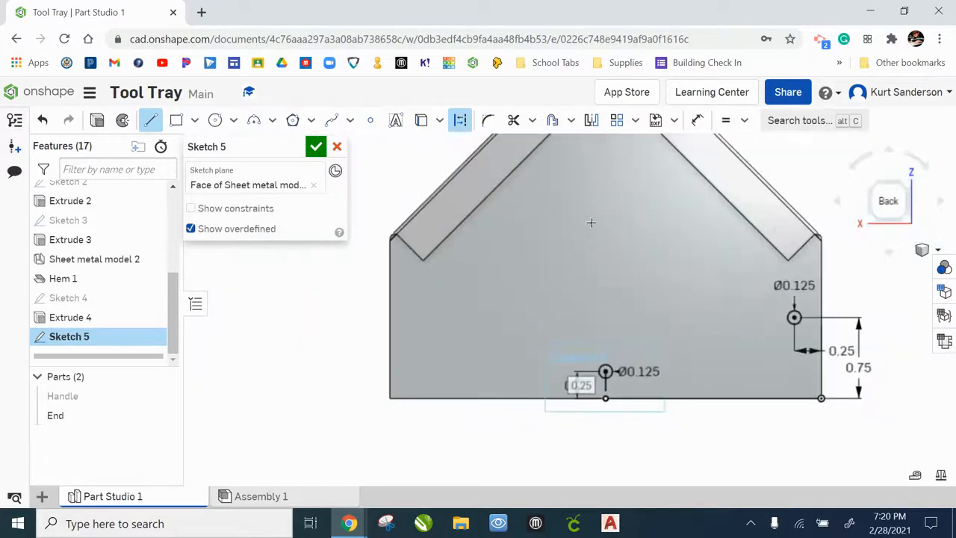
click(590, 120)
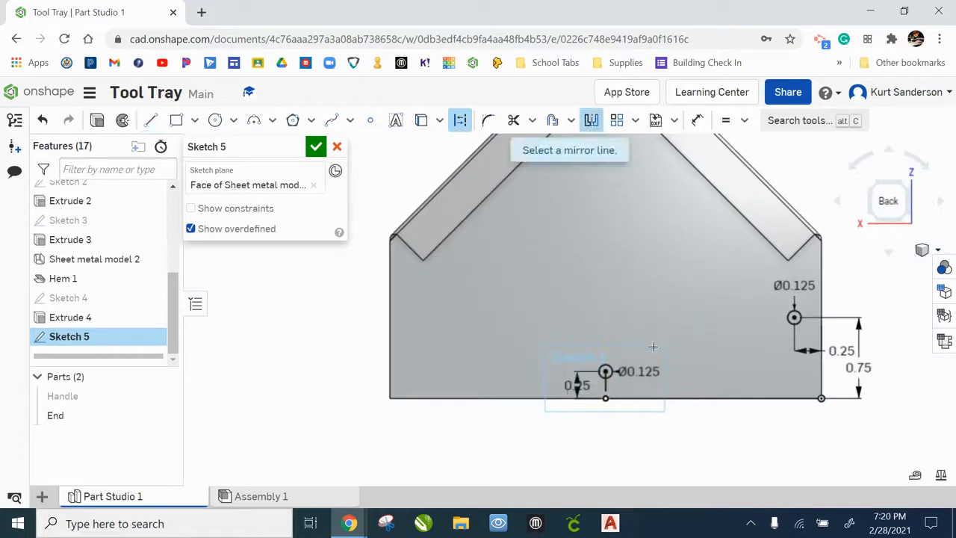
scroll(618, 386, up, 3)
scroll(618, 385, up, 2)
click(588, 385)
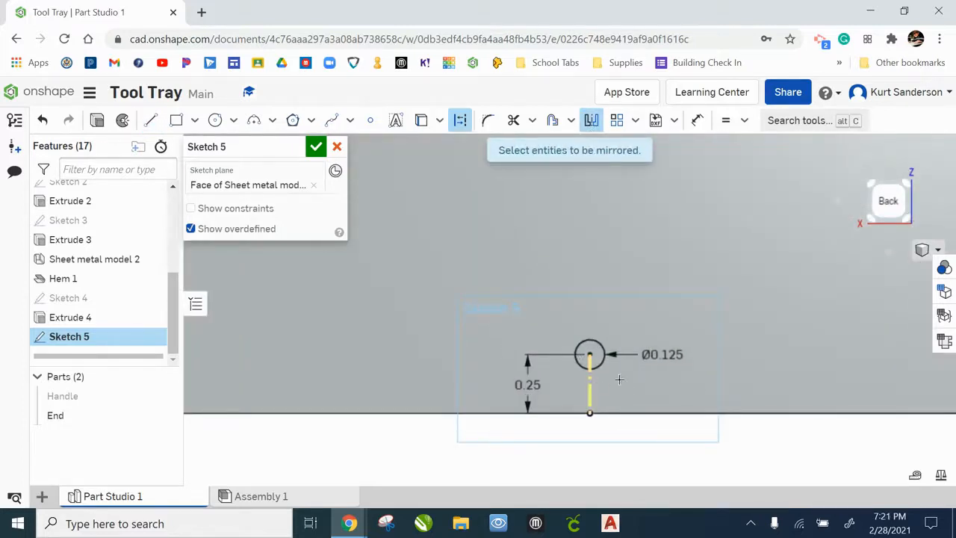
scroll(673, 333, up, 1)
scroll(673, 334, down, 3)
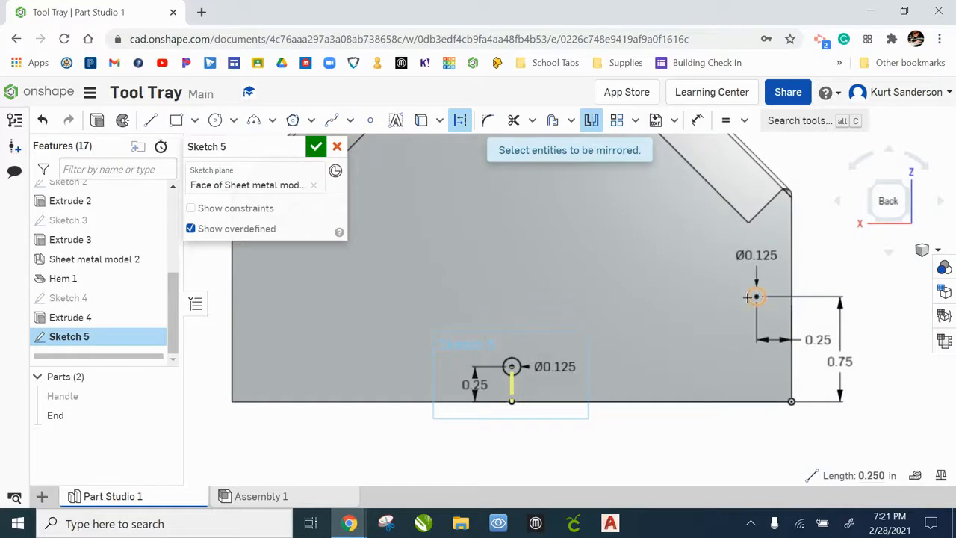
click(747, 298)
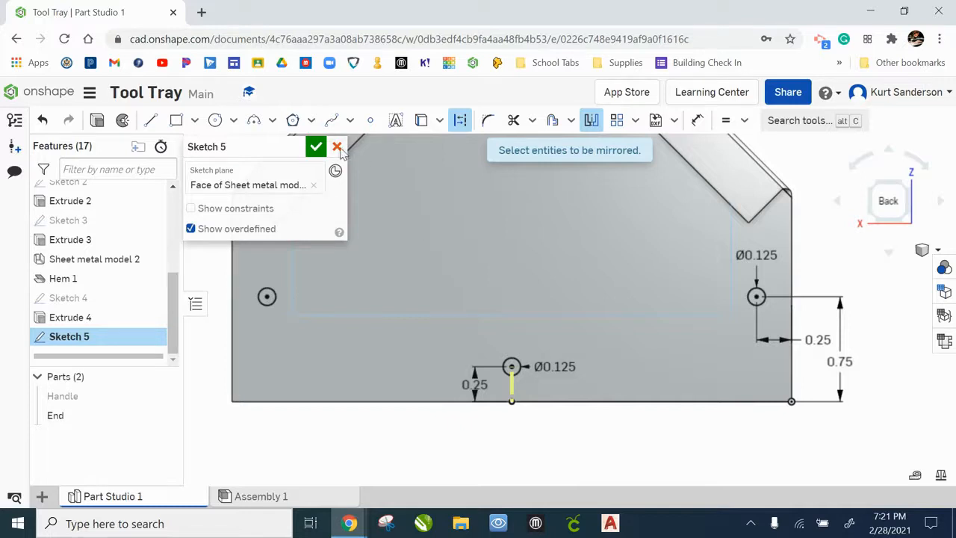
click(316, 147)
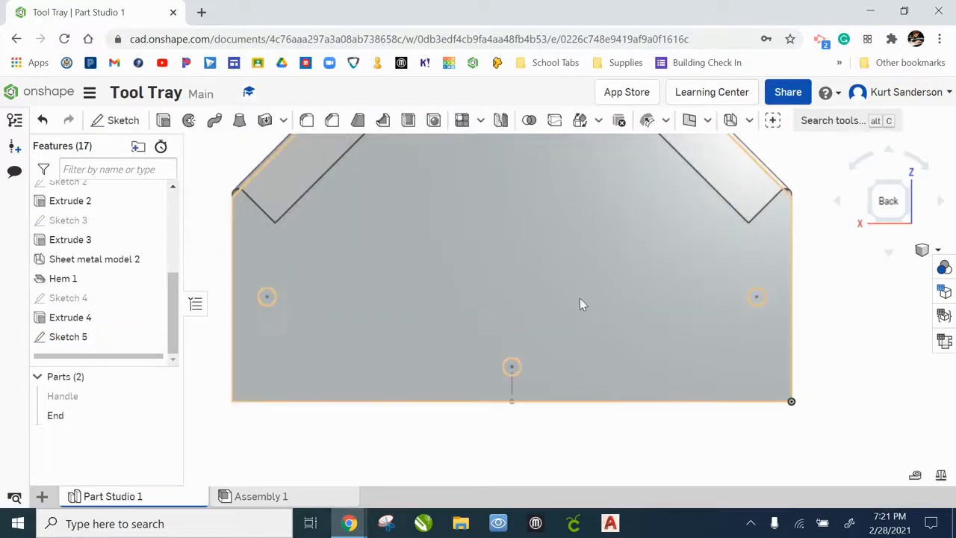
Extrude all three circles as a Remove cut Through all to make the mounting holes in the end
scroll(583, 287, down, 2)
click(163, 121)
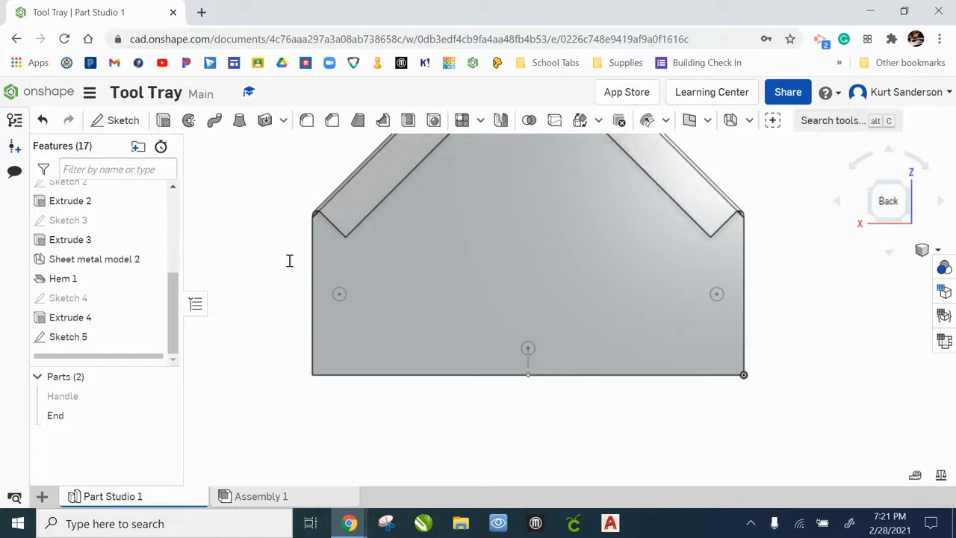
middle_drag(385, 299, 447, 314)
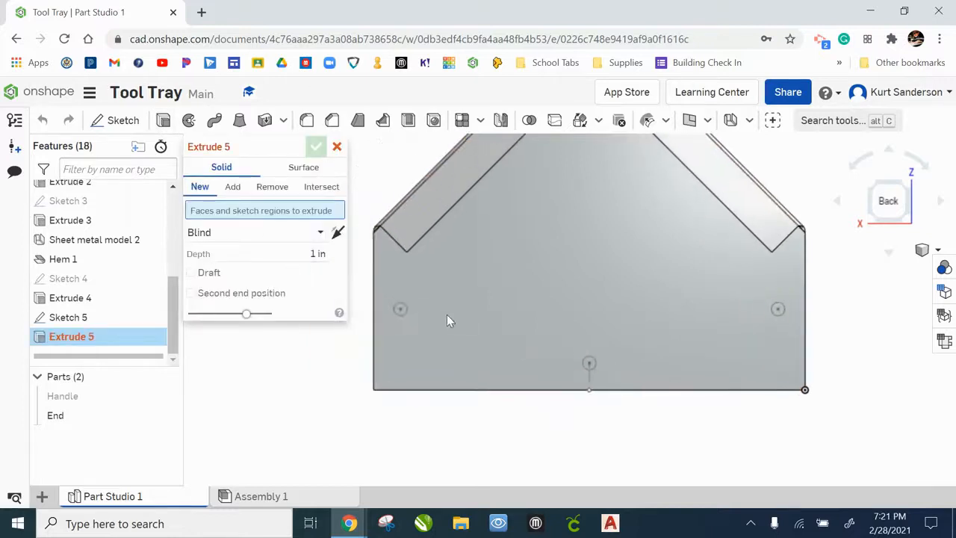
click(401, 310)
click(590, 368)
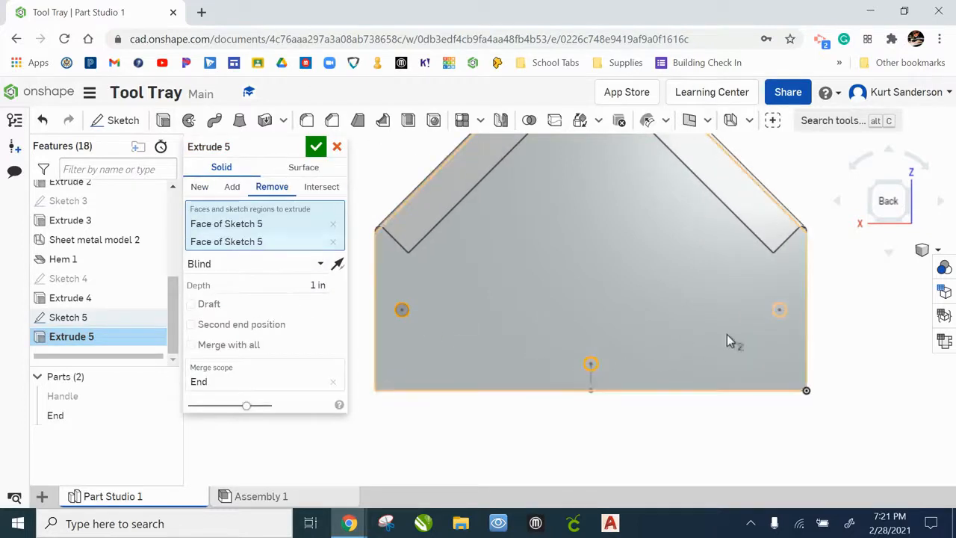
click(777, 315)
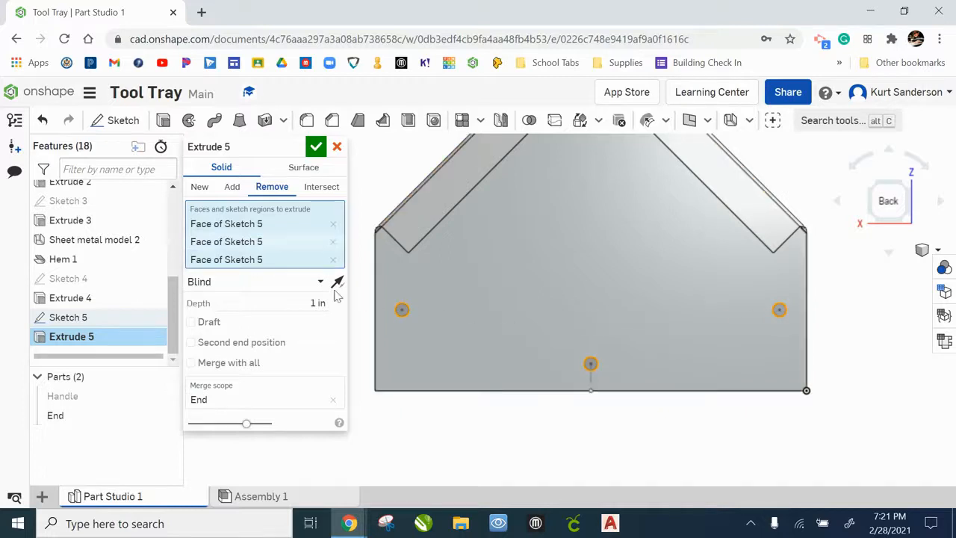
click(224, 281)
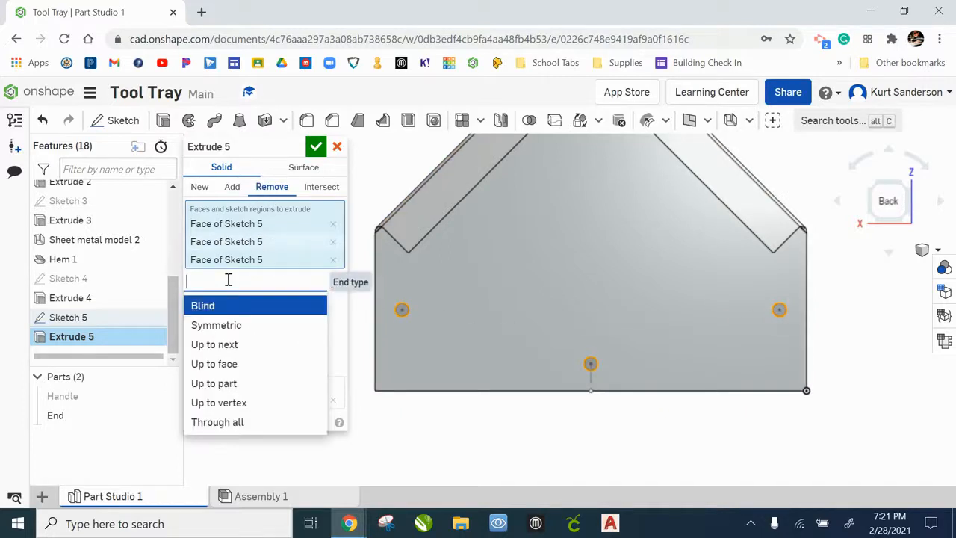
click(238, 422)
click(316, 146)
right_drag(566, 281, 570, 326)
middle_drag(573, 326, 524, 351)
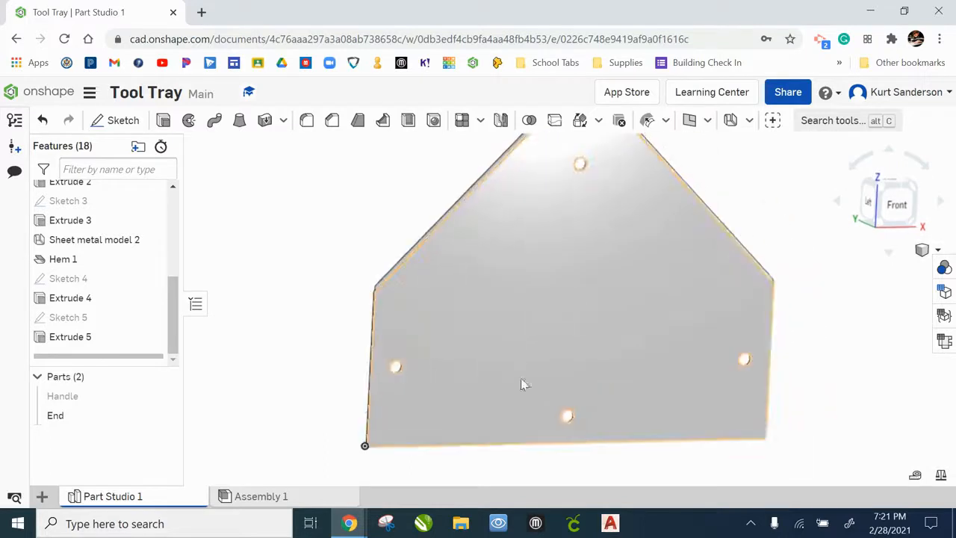